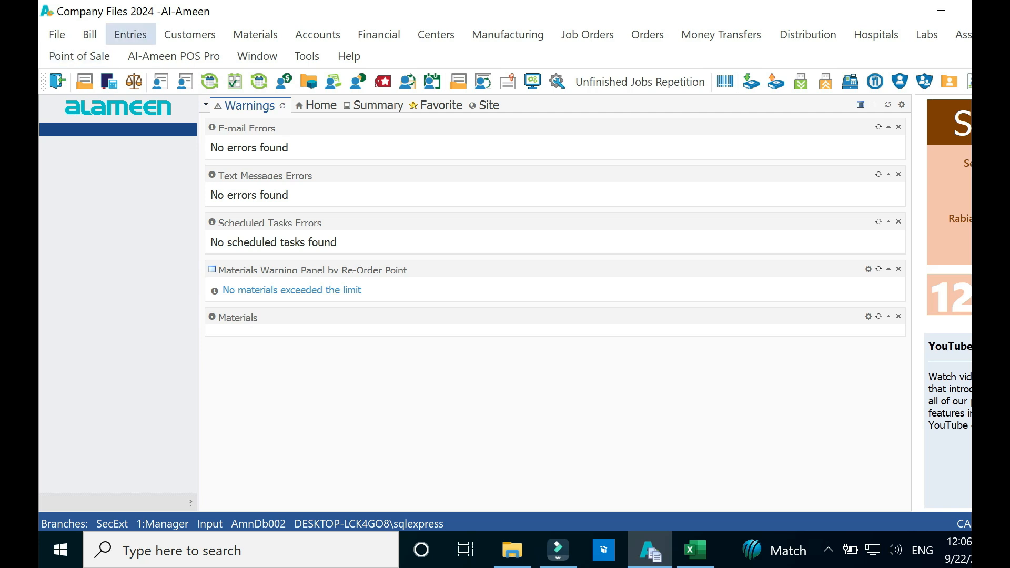
- Open a blank Customer/Supplier Card, review its name fields and its sections down to Accounts, and close it
click(190, 34)
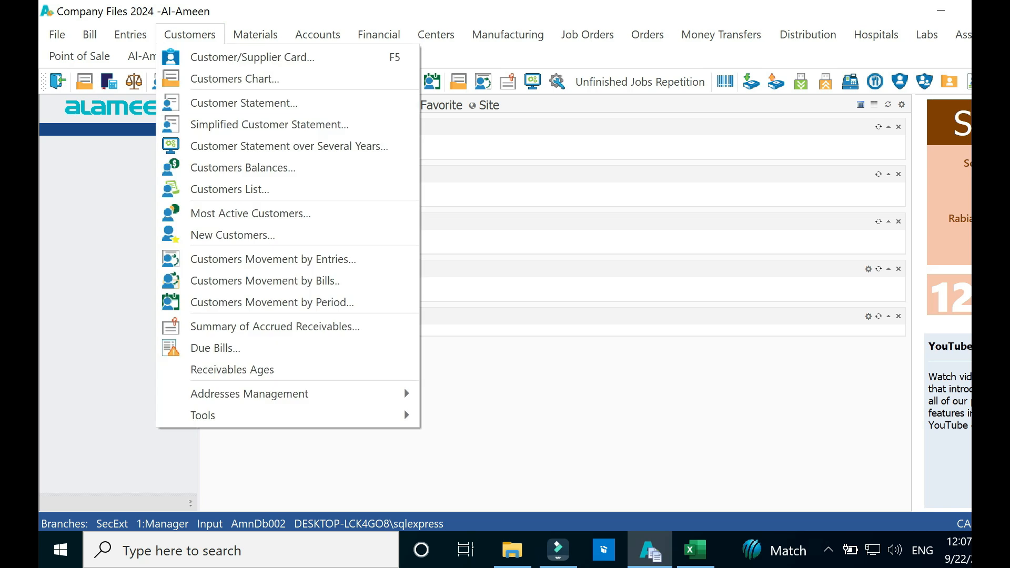
key(Return)
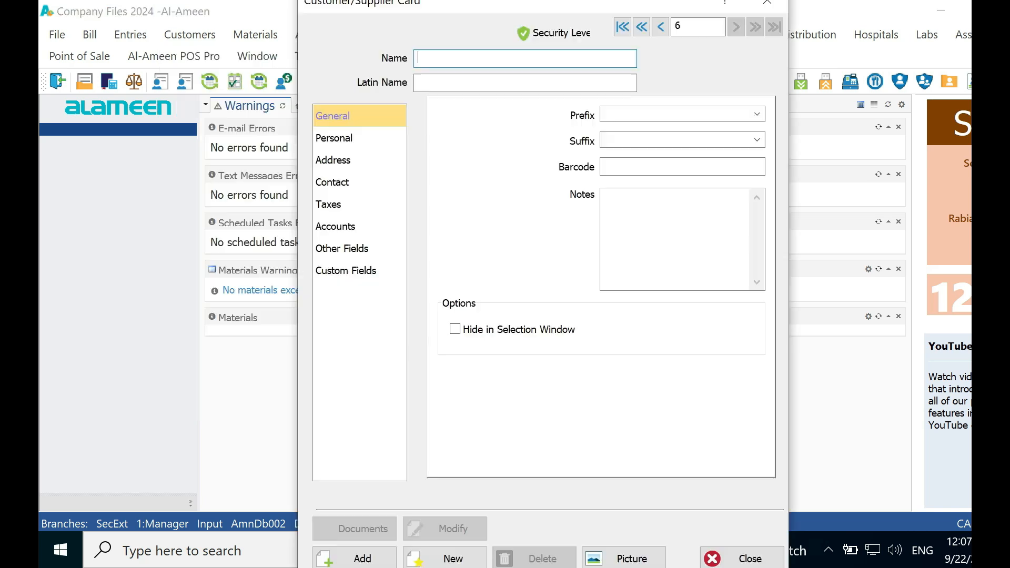
click(525, 83)
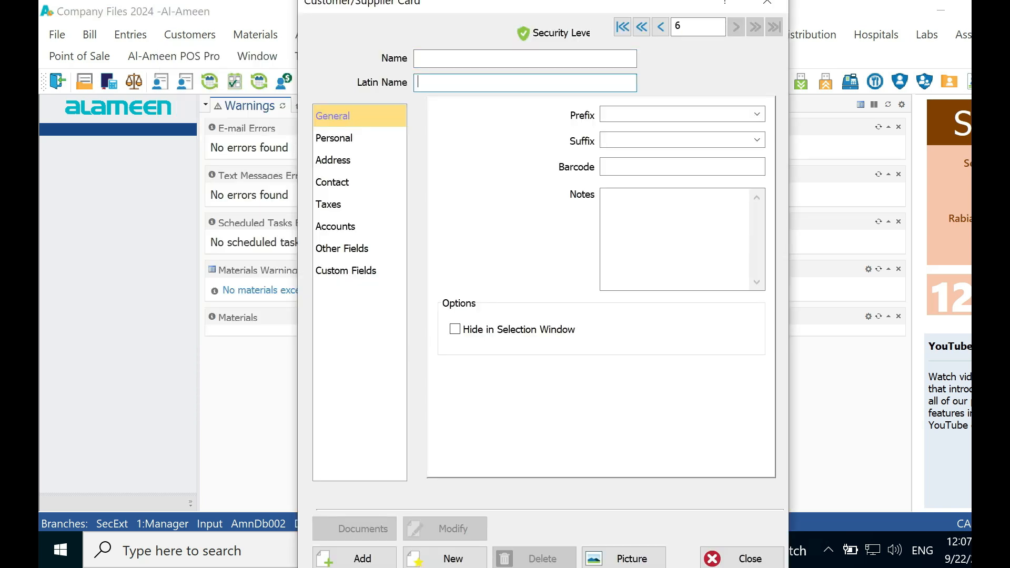
key(Tab)
key(Down)
key(Down)
key(Down)
key(Down)
key(Down)
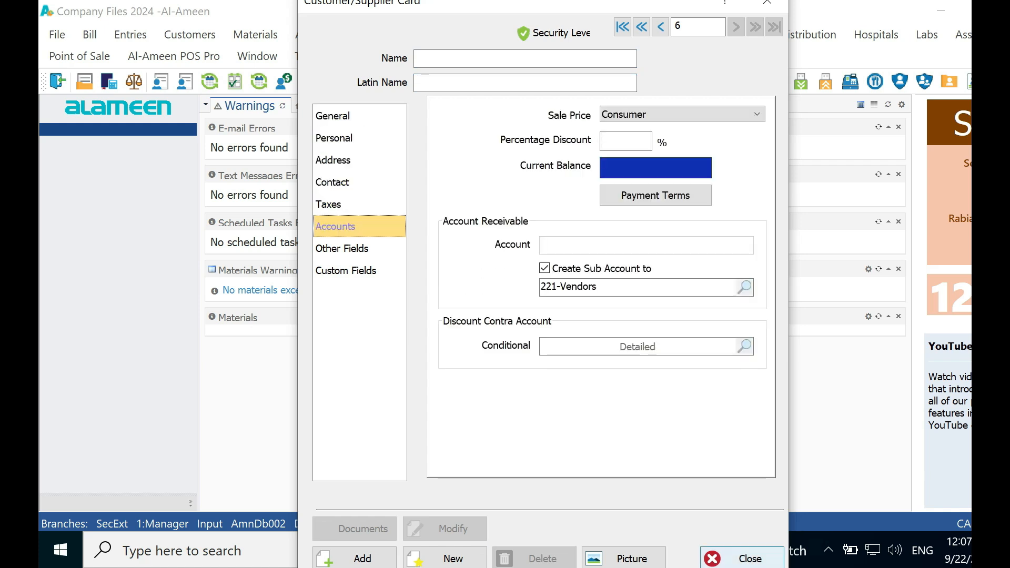
click(742, 558)
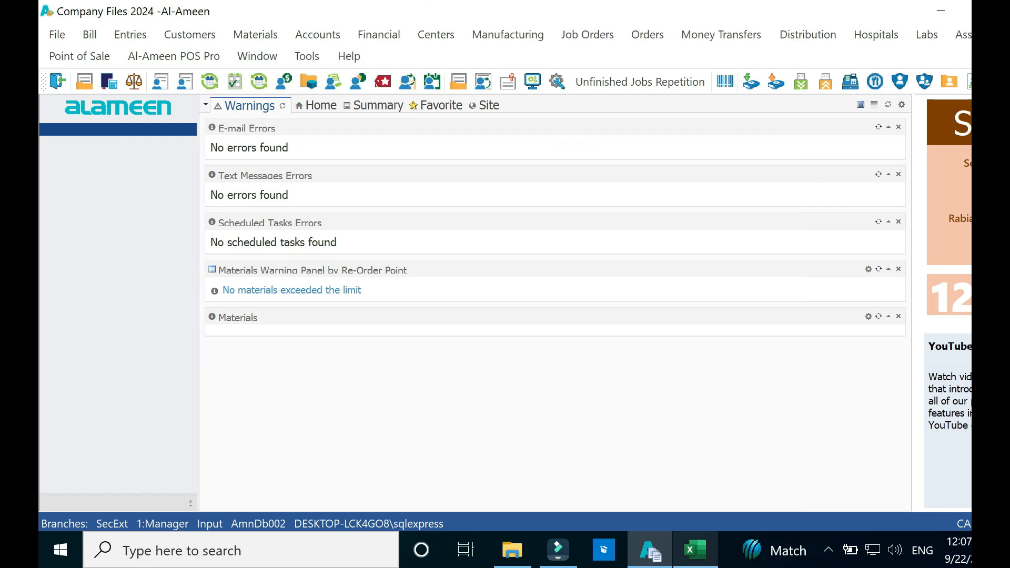
- Switch to Excel and review the customer columns in Customer.xlsx, from Customer Name across to Email
click(695, 550)
click(208, 228)
click(106, 228)
click(208, 228)
click(305, 228)
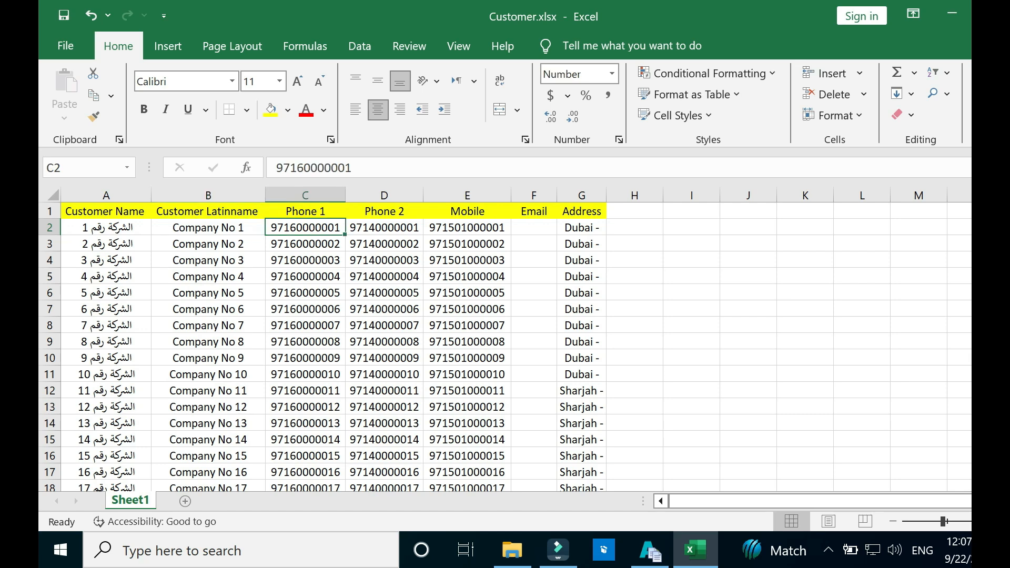
click(106, 212)
click(208, 211)
key(Right)
key(Right)
key(Right)
key(Right)
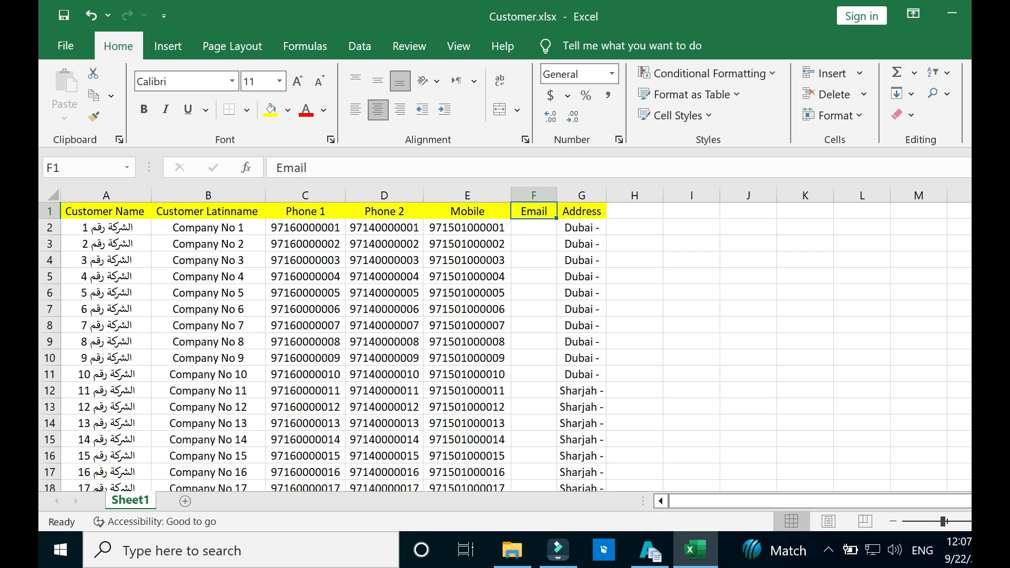
- Save the workbook to the Desktop as Unicode Text named Customer.txt, keeping that format, and close Excel
click(65, 46)
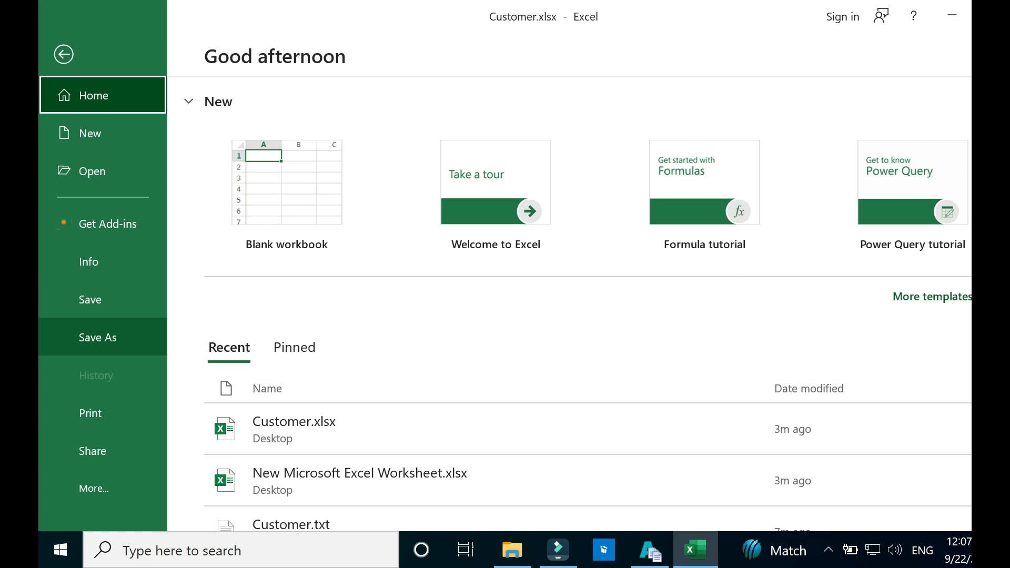
click(97, 337)
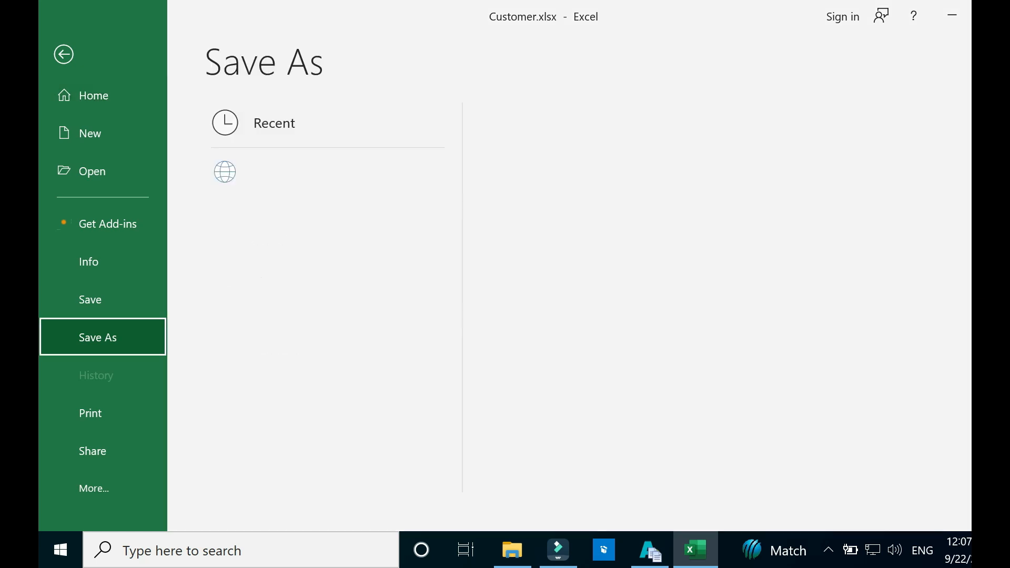
click(570, 209)
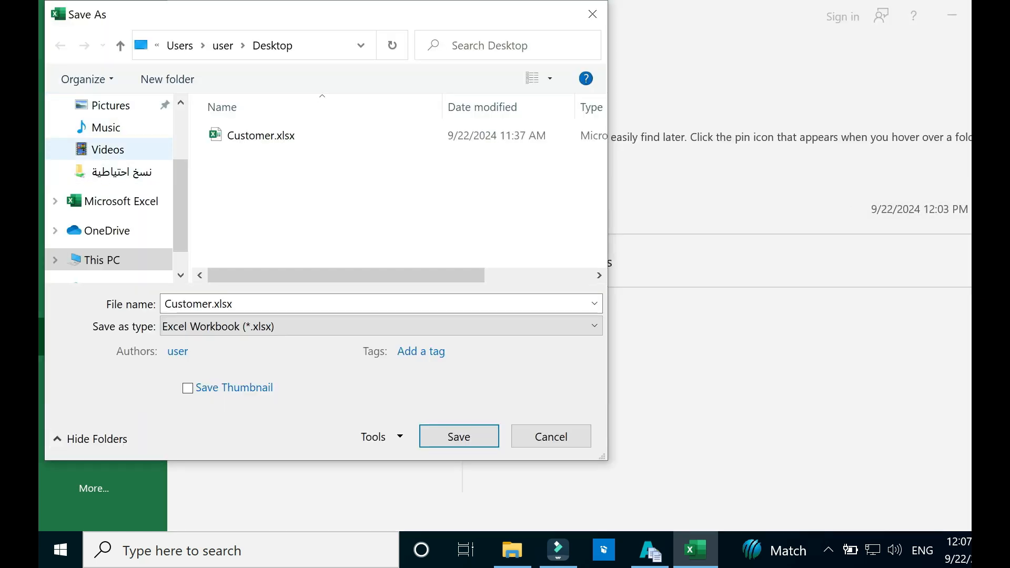
scroll(105, 253, up, 2)
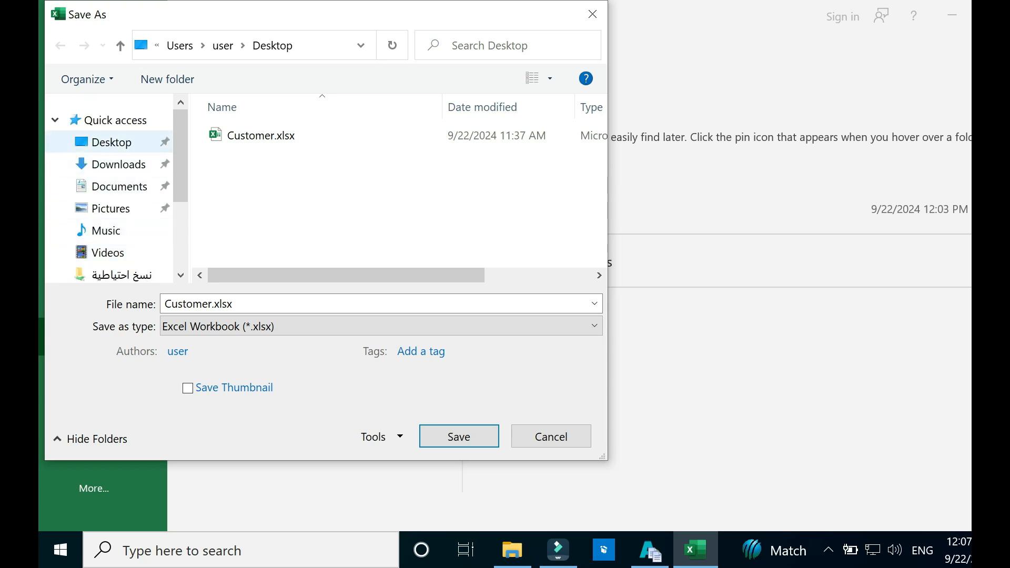
click(111, 142)
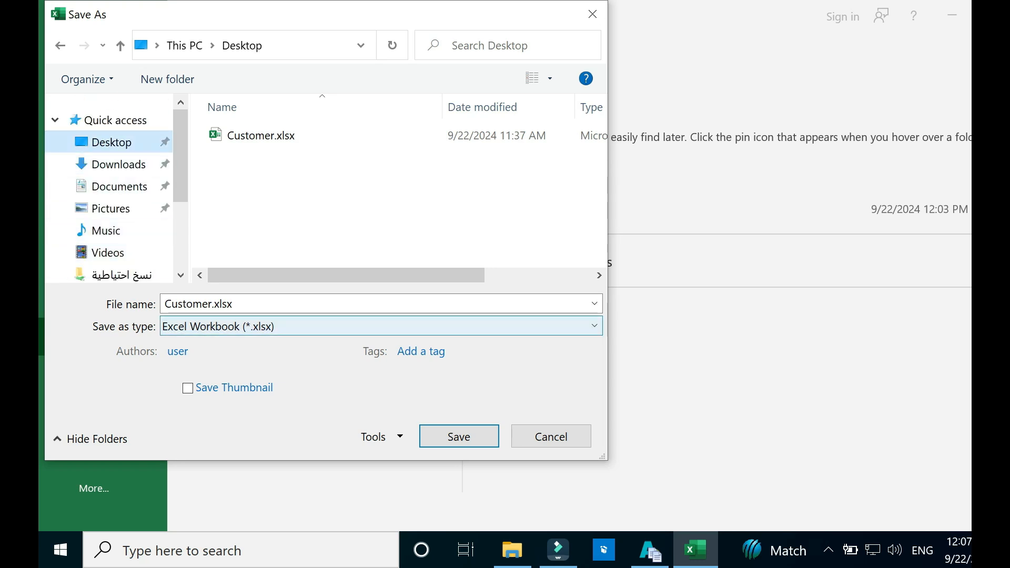
click(379, 326)
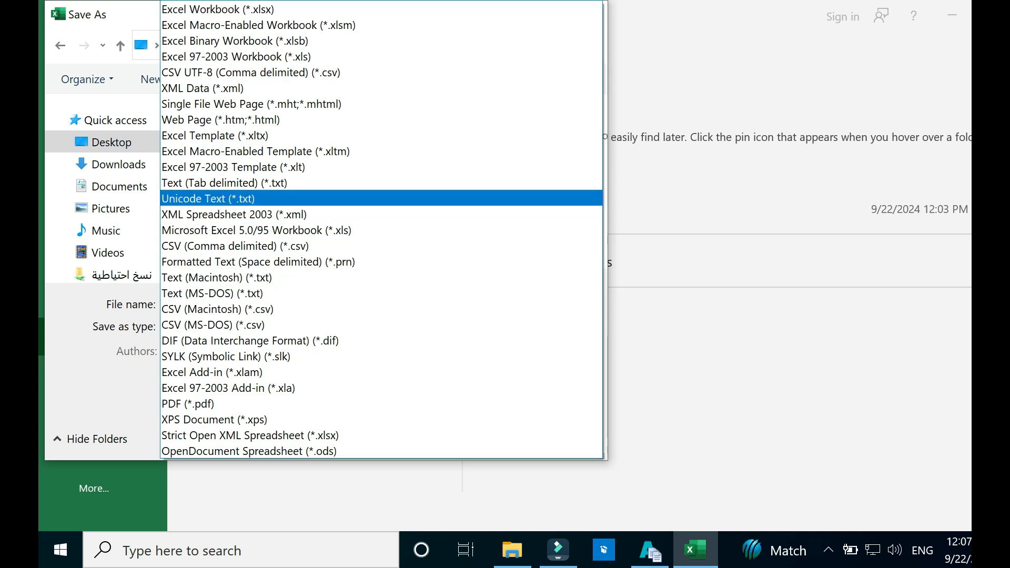
click(211, 199)
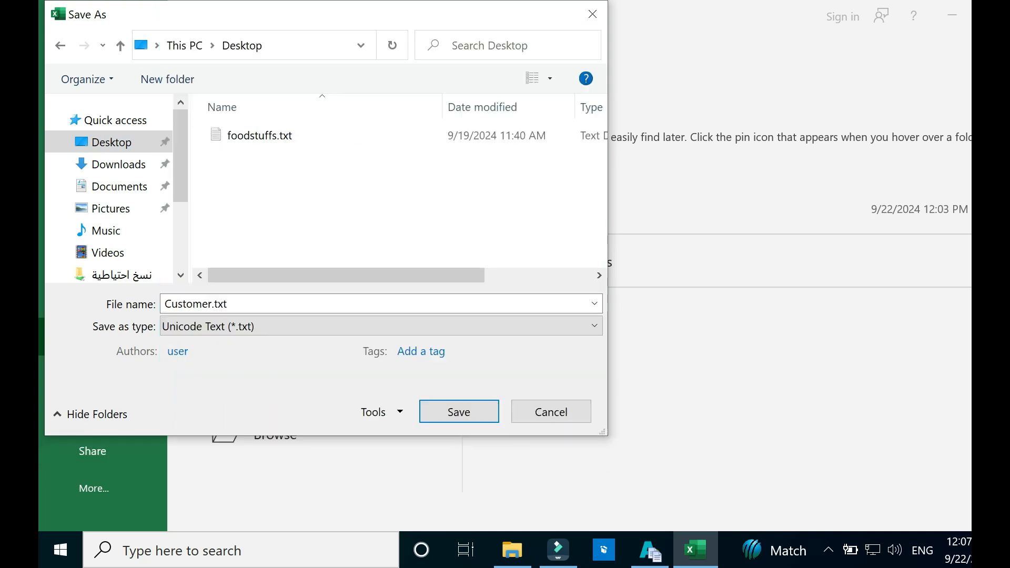
key(Return)
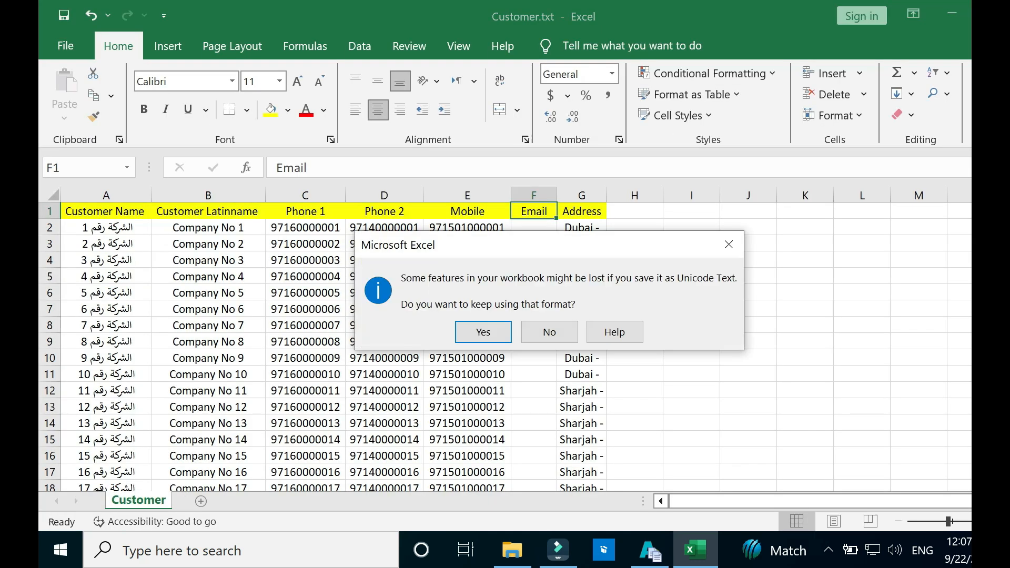
key(Return)
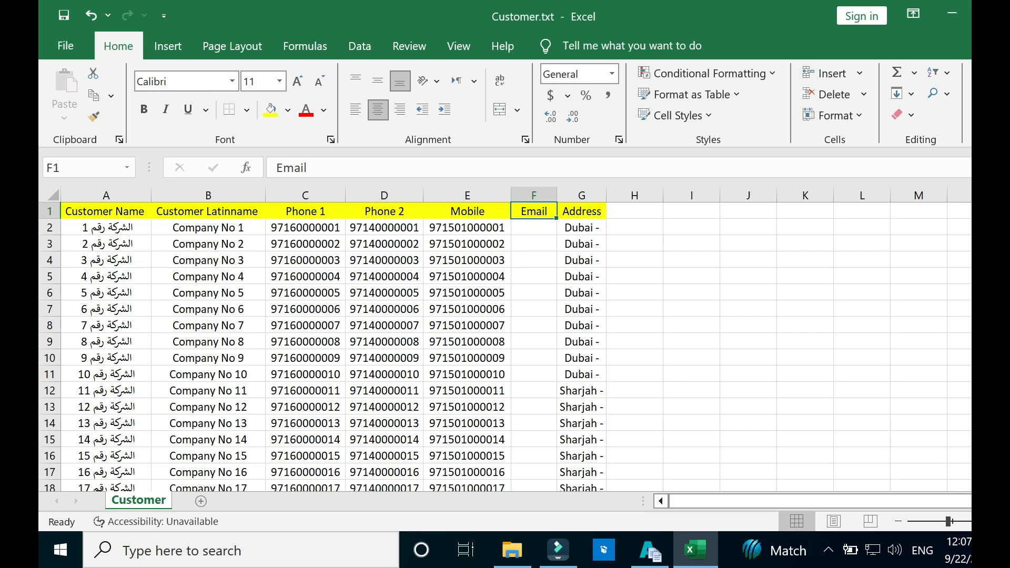
key(alt+F4)
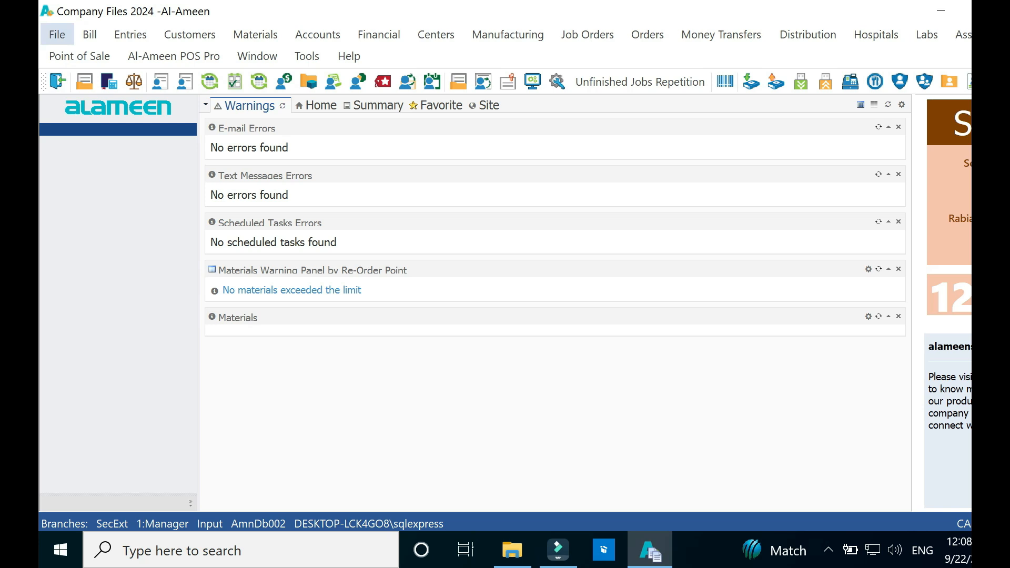
- Start the Import Customers Cards wizard in Al-Ameen and proceed to its file selection page
click(57, 34)
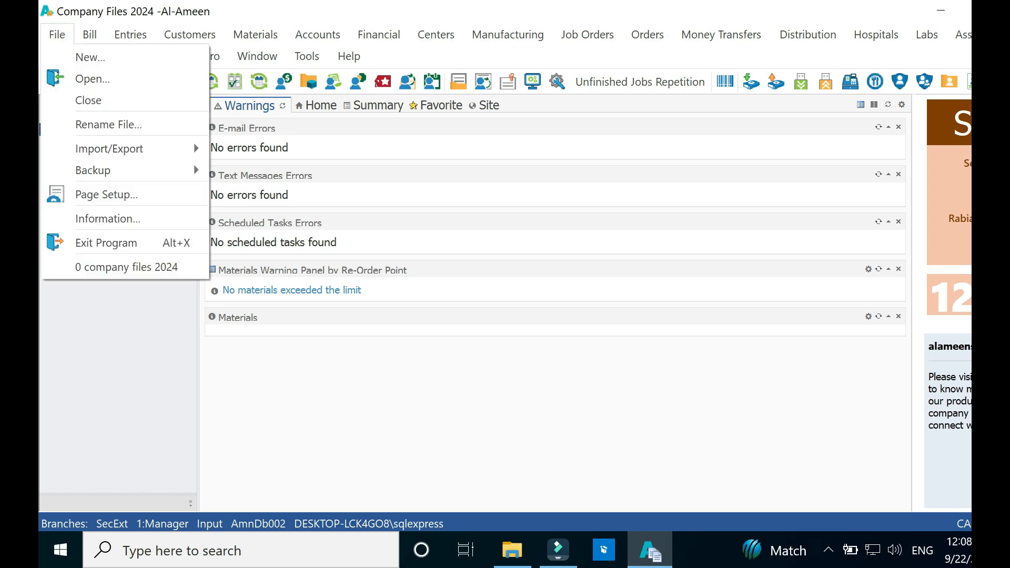
mouse_move(194, 143)
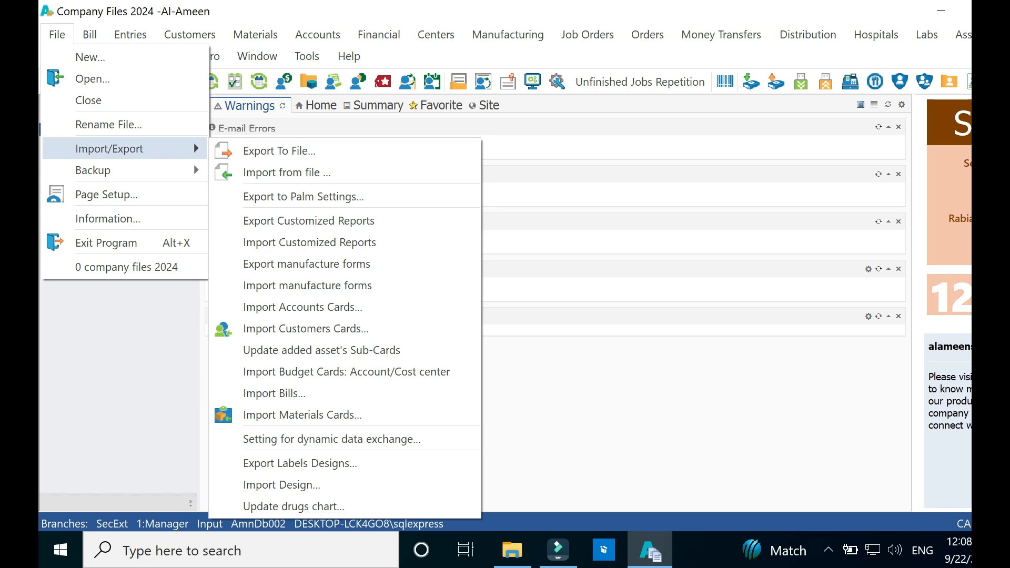
key(Up)
key(Up)
key(Up)
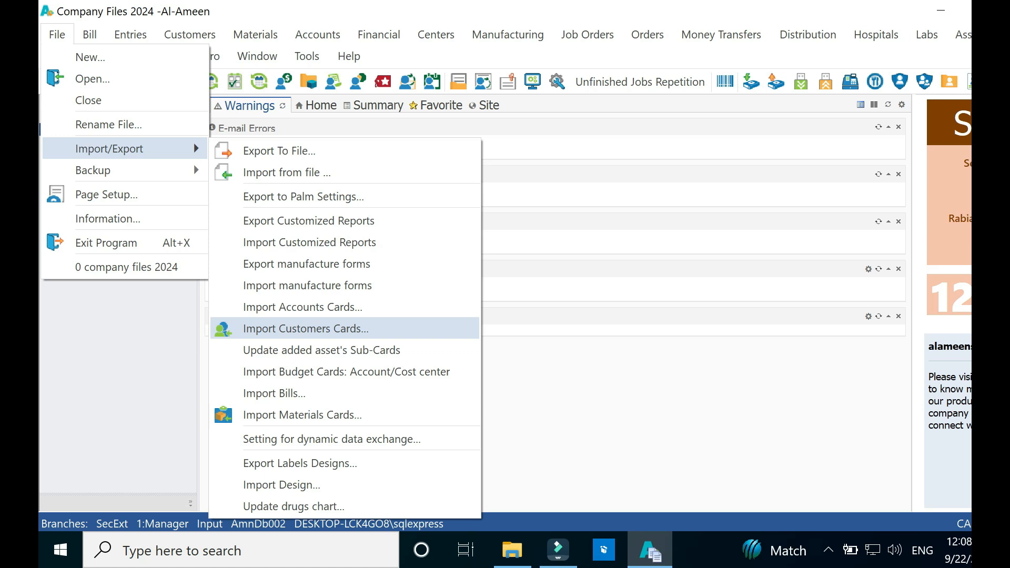
key(Return)
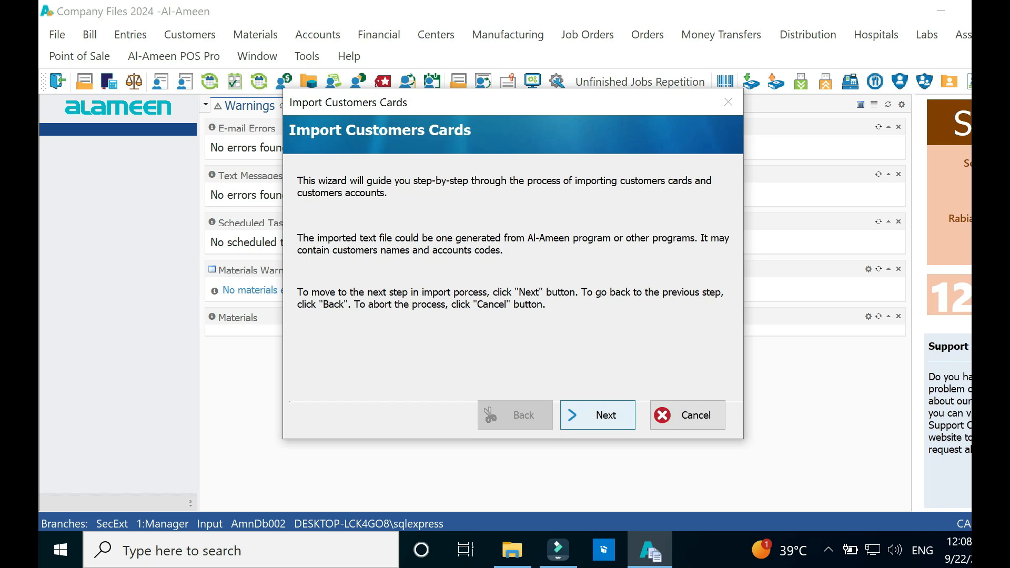
key(Return)
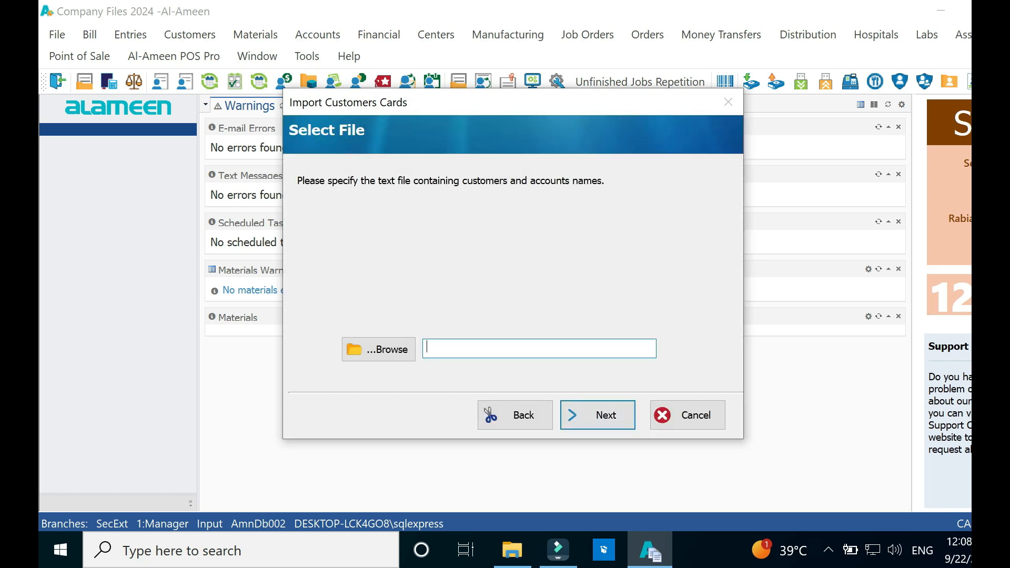
- Select Customer.txt from the Desktop as the import file and continue to the Accounts Receivable page
click(378, 349)
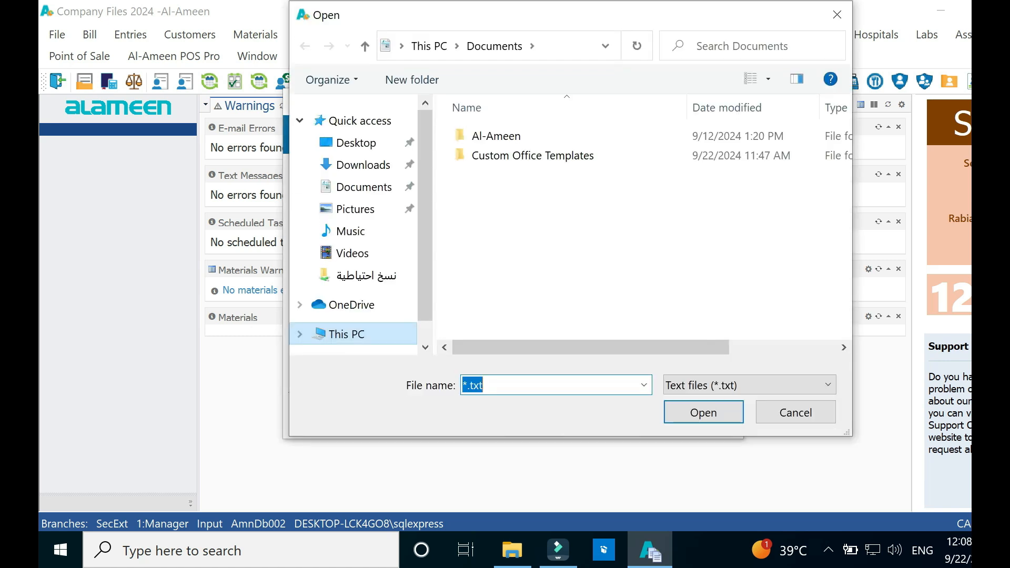
click(356, 143)
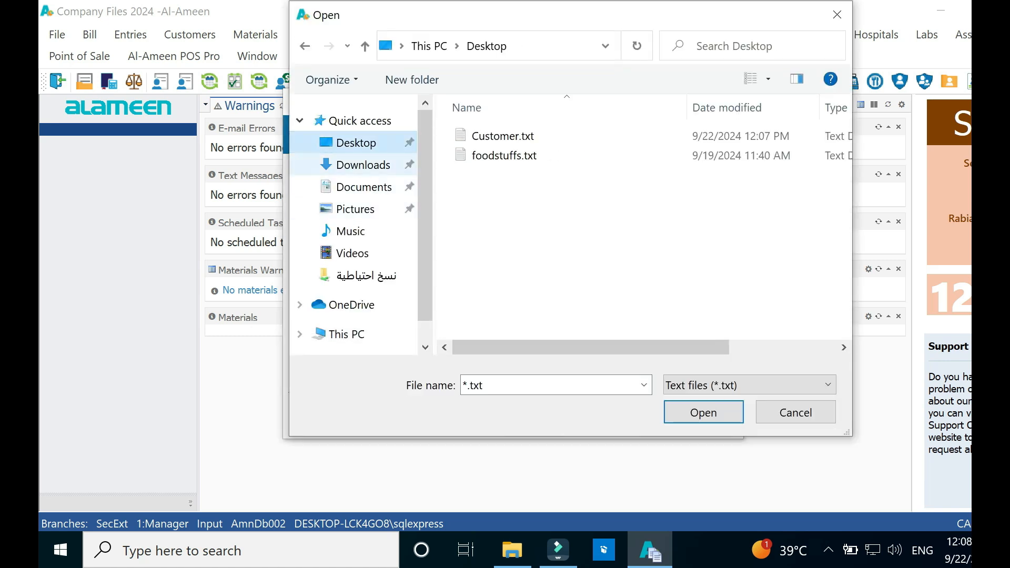
click(502, 135)
click(703, 413)
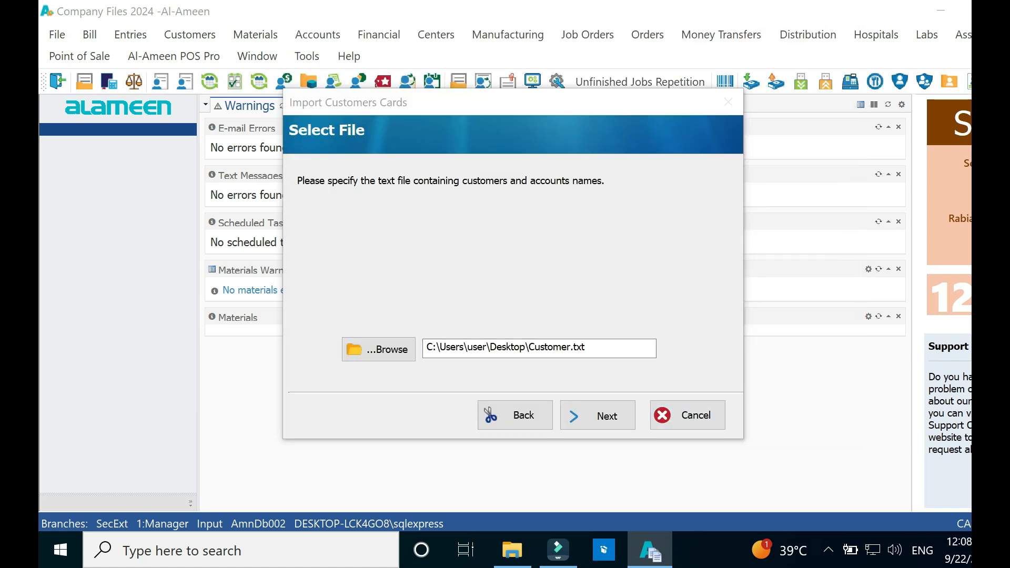
click(597, 415)
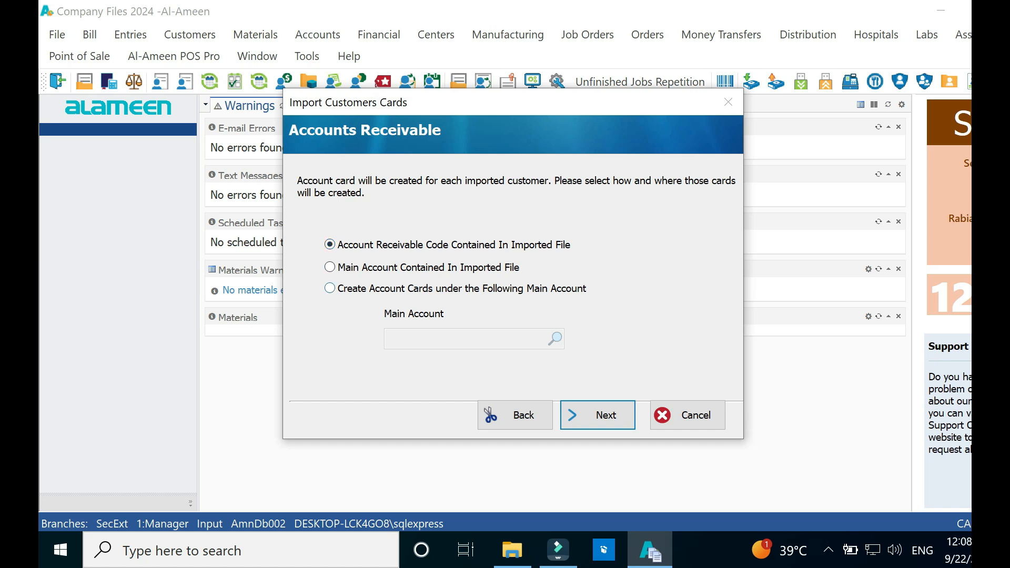
- Choose to create the customers' account cards under a specified main account
click(330, 268)
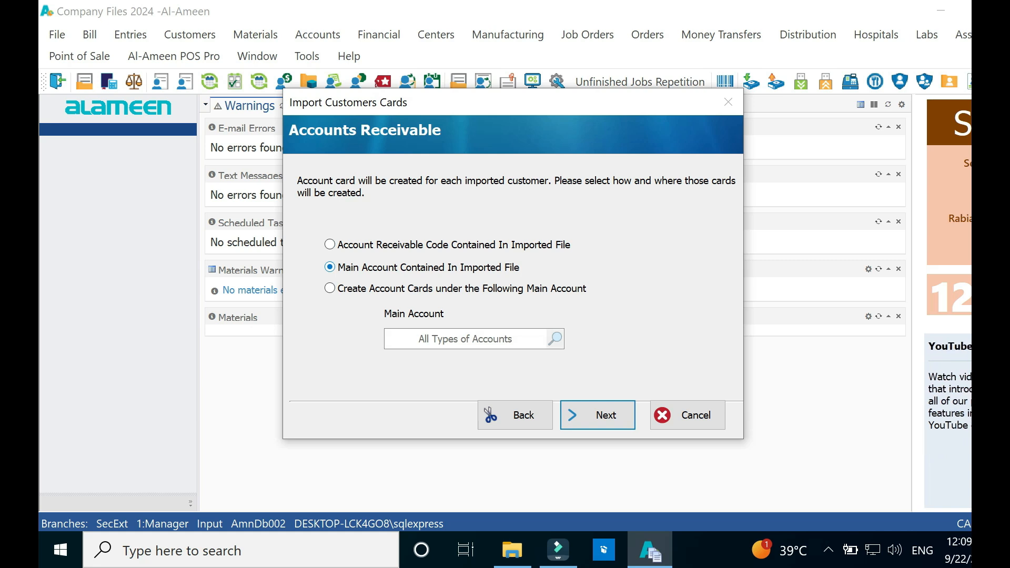
click(330, 289)
- Search the accounts for "cli", try account 121 Clients as the main account, and clear the field
click(465, 339)
text(v)
key(BackSpace)
text(clie)
key(BackSpace)
key(Return)
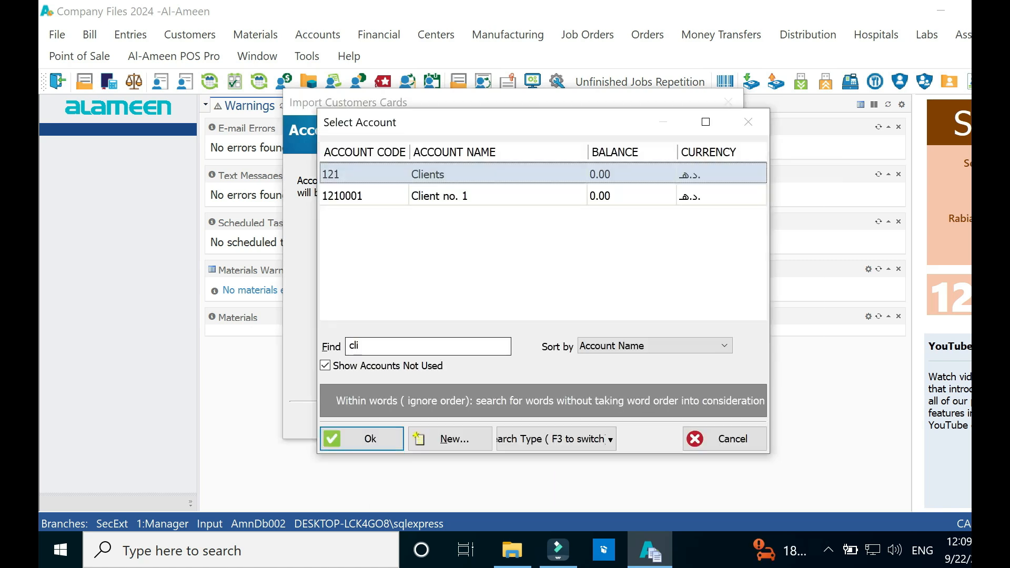
key(Return)
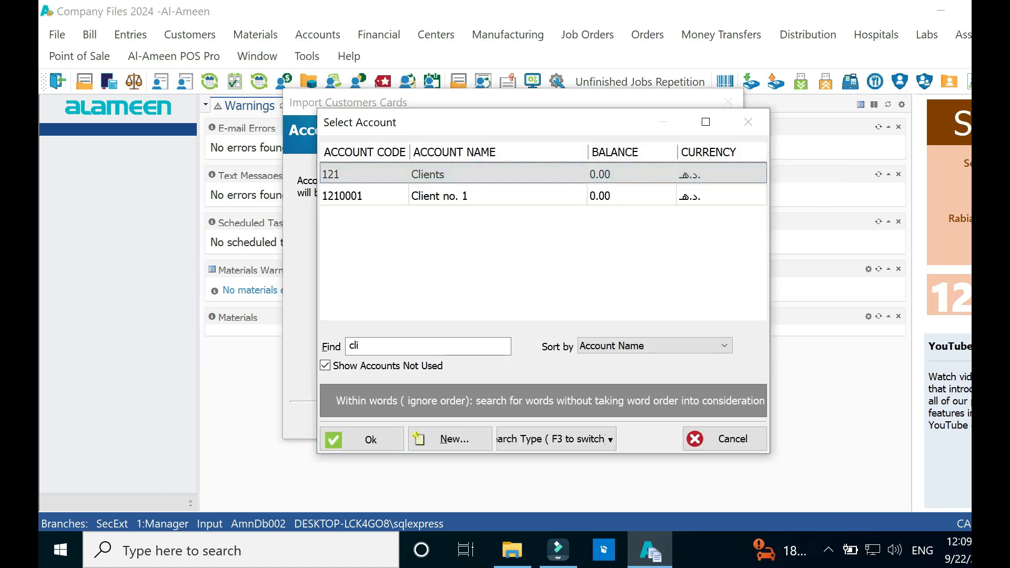
text(121)
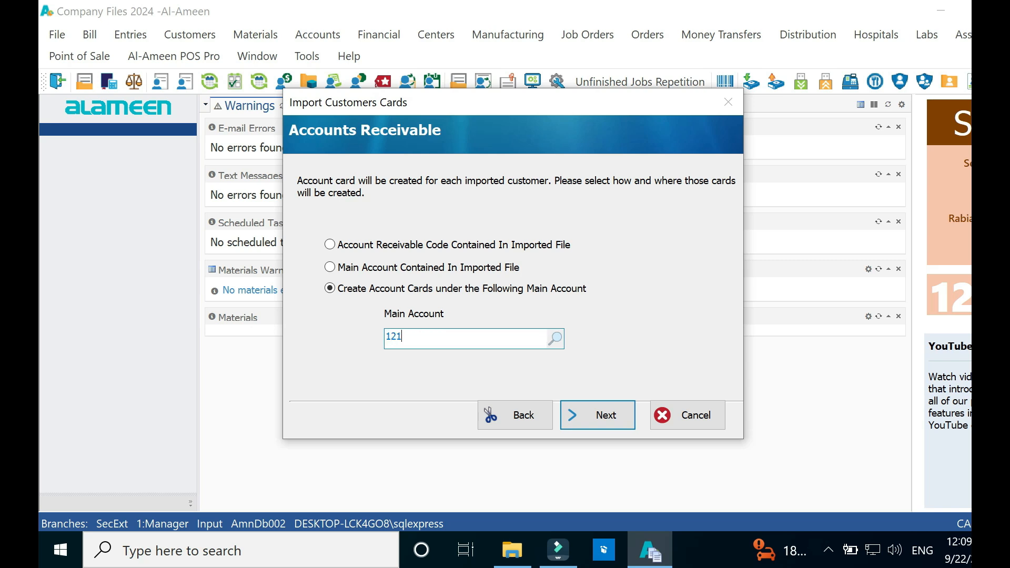
key(Return)
key(shift+End)
key(BackSpace)
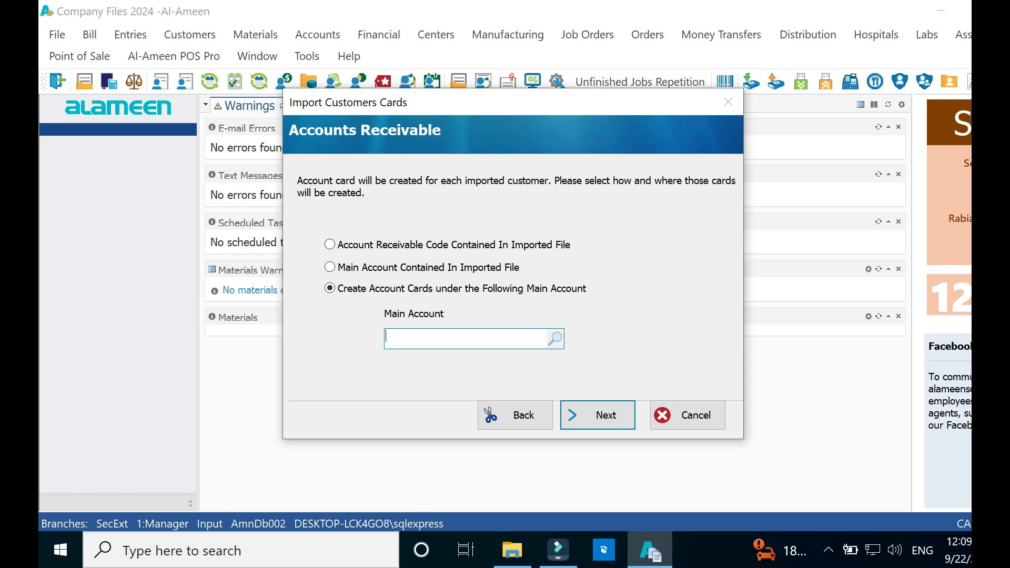
- Try picking the main account from the full account list, choosing Assets
click(555, 339)
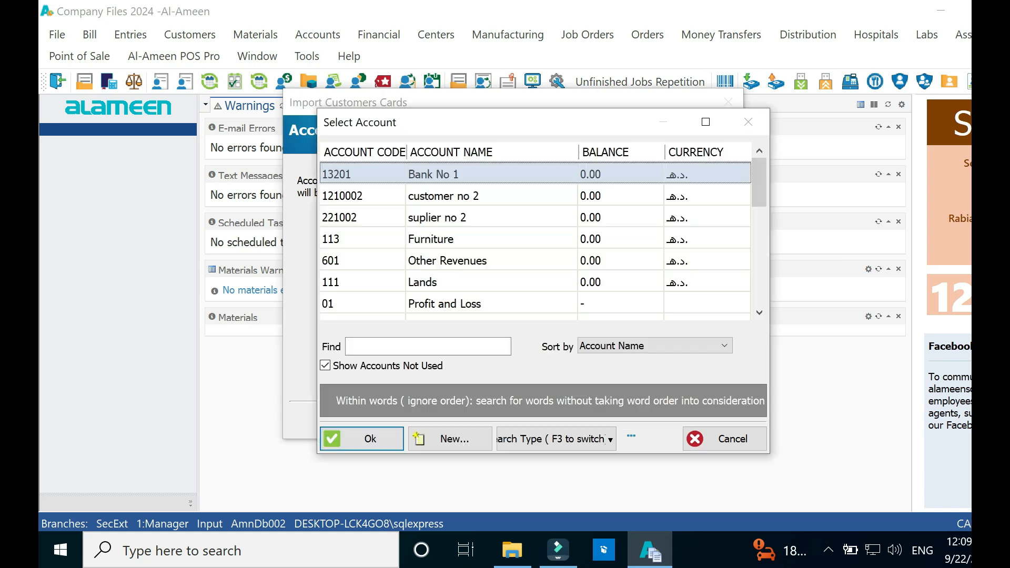
scroll(535, 239, down, 1)
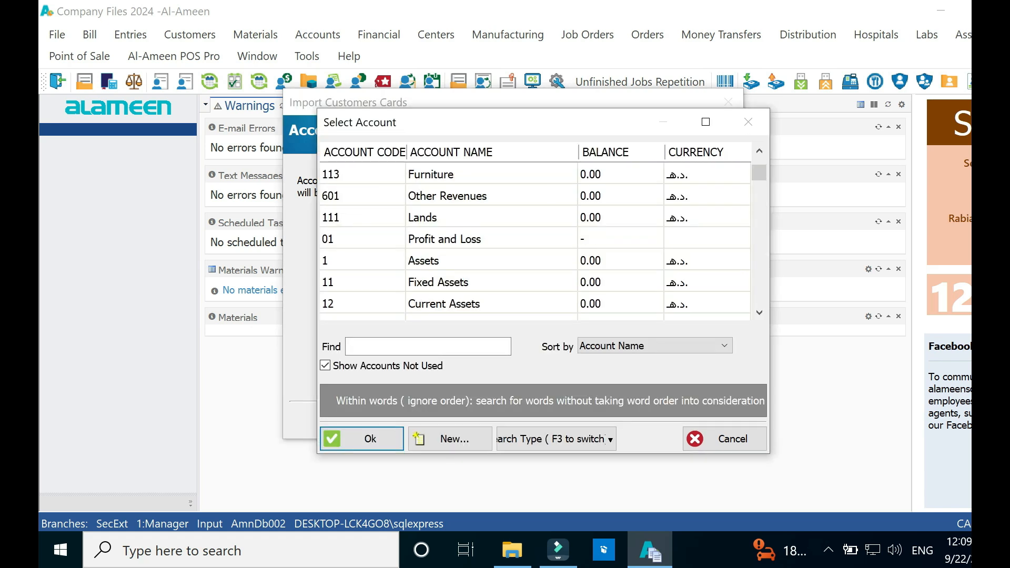
double_click(423, 261)
text(21-Assets)
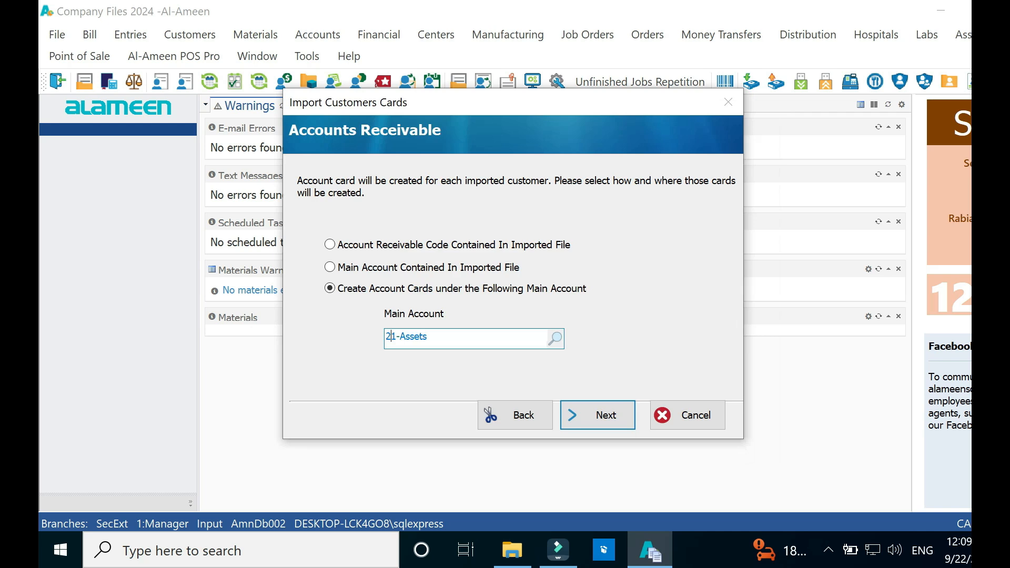
- Set the main account to 121 and continue to the Fields Separator page
key(ctrl+a)
text(121)
key(Return)
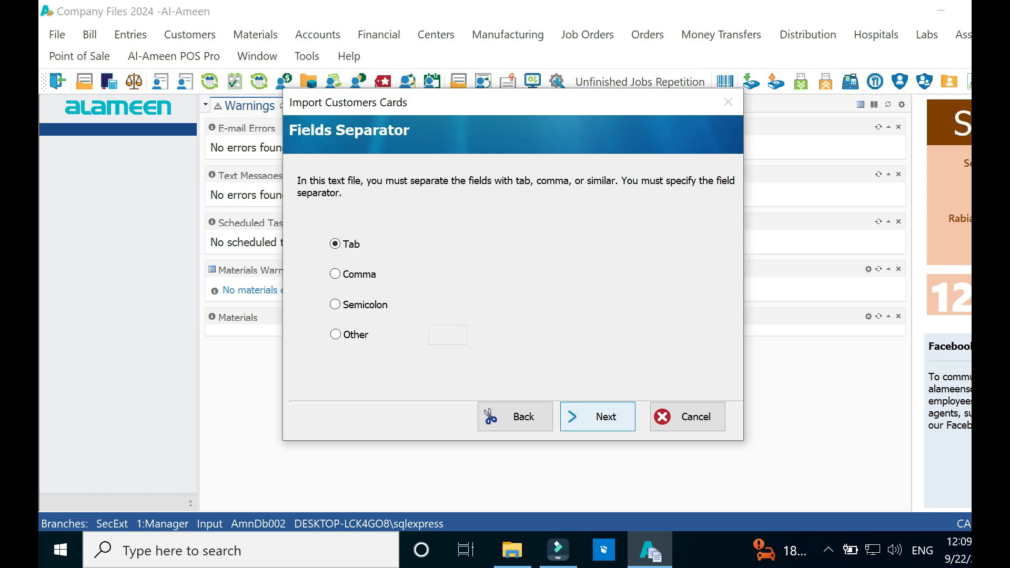
- Accept Tab as the fields separator and continue to the field mapping with updating of repeated customer names left off
key(Return)
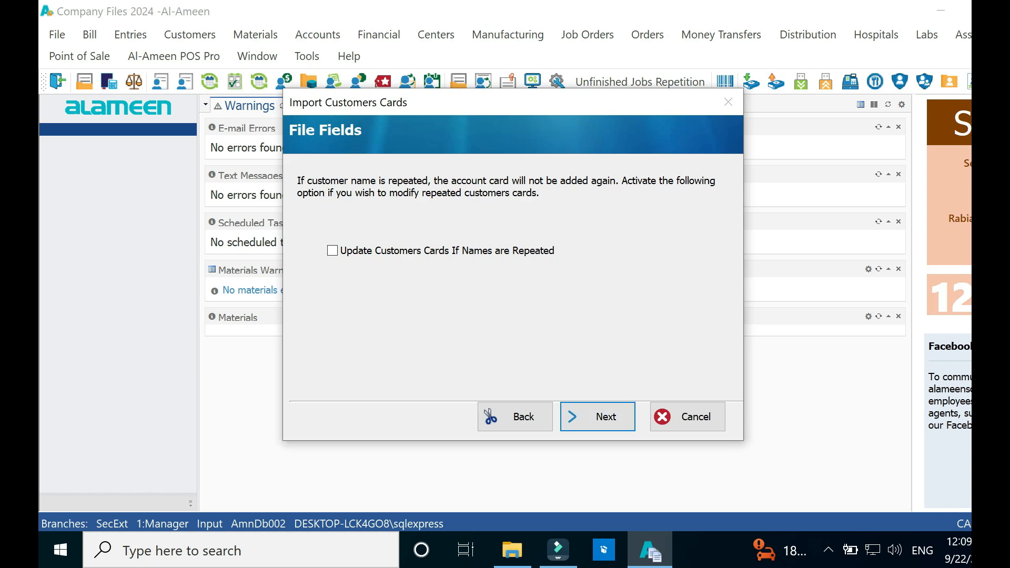
click(332, 251)
click(333, 251)
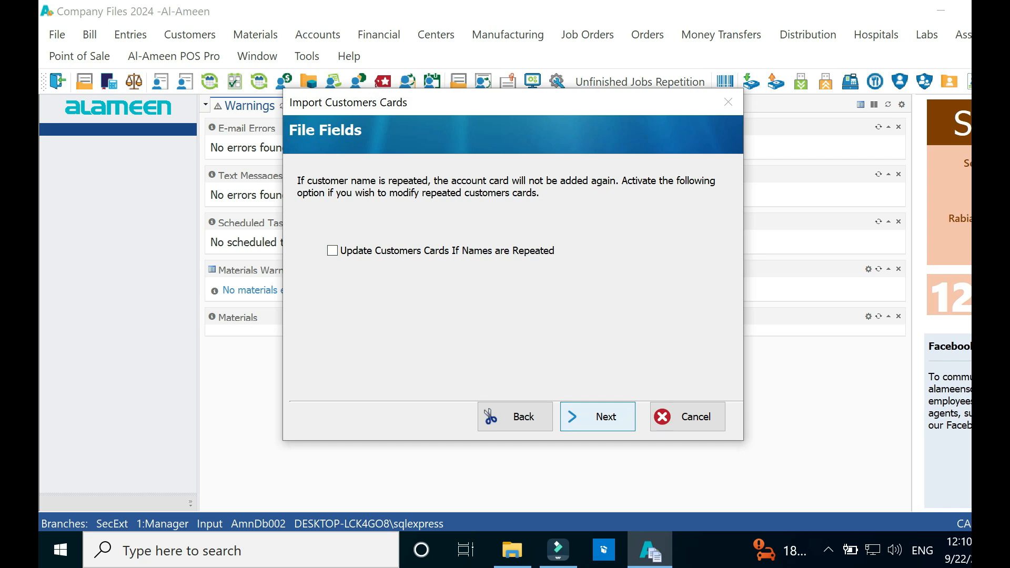
click(597, 416)
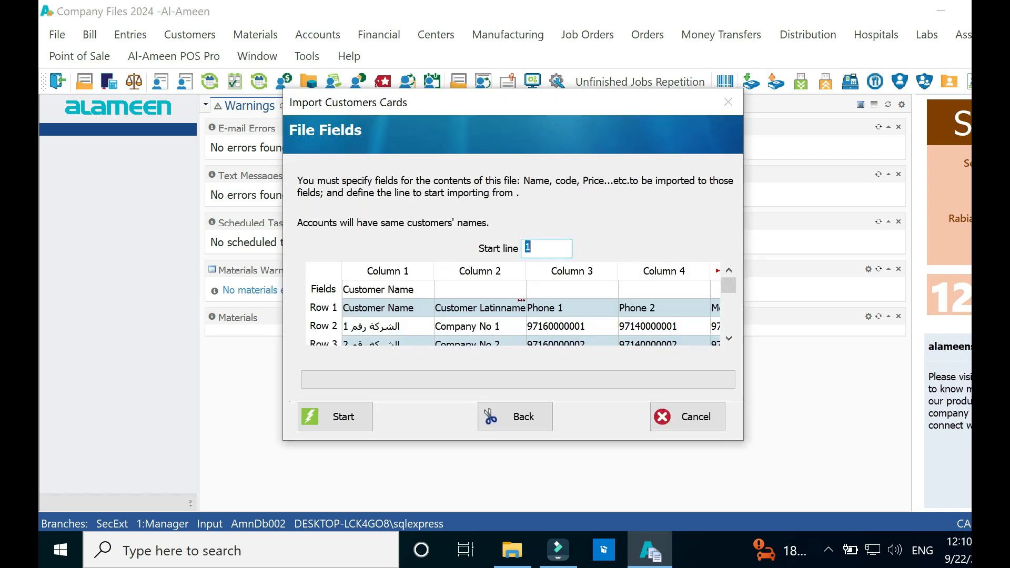
- Assign the Customer Name field to column 1 of the import file
click(388, 290)
click(388, 307)
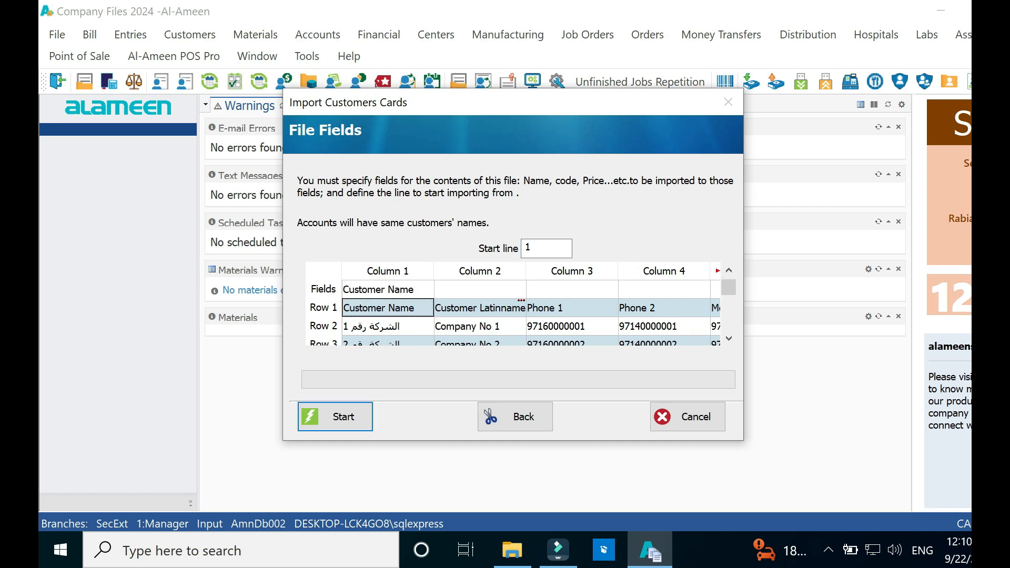
click(388, 290)
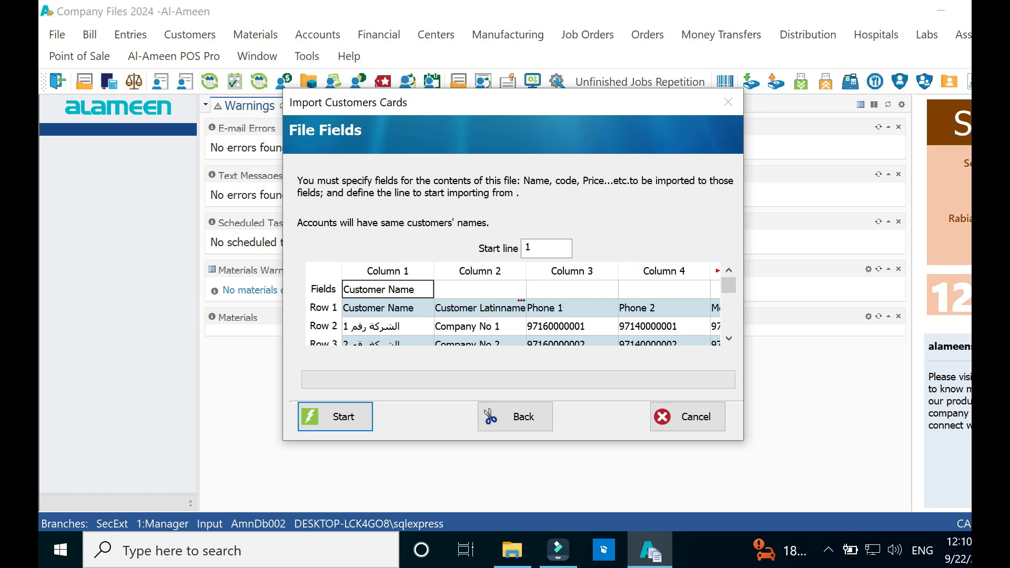
click(388, 293)
click(378, 8)
click(423, 287)
click(424, 288)
click(424, 288)
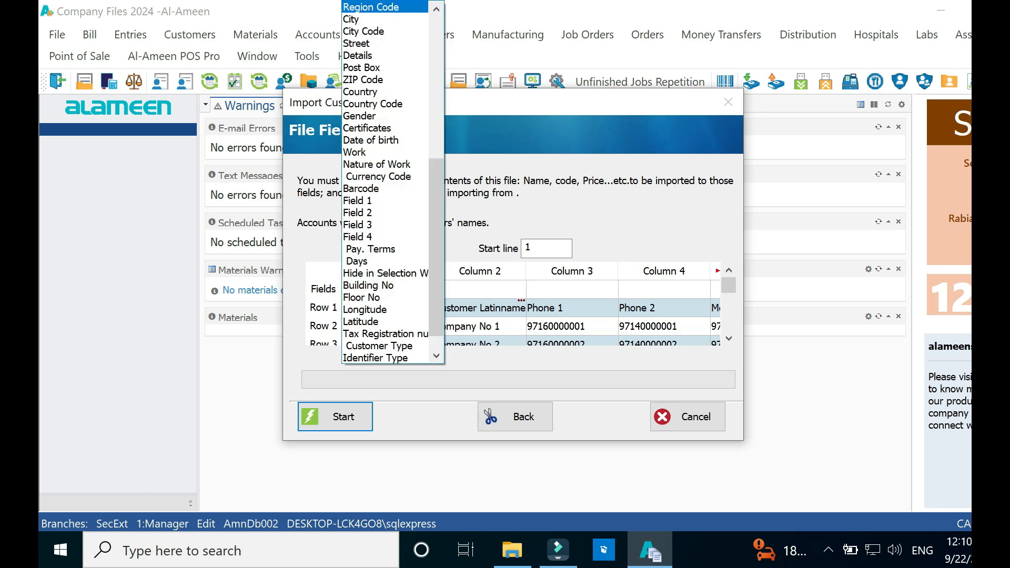
scroll(390, 263, up, 7)
scroll(389, 116, up, 1)
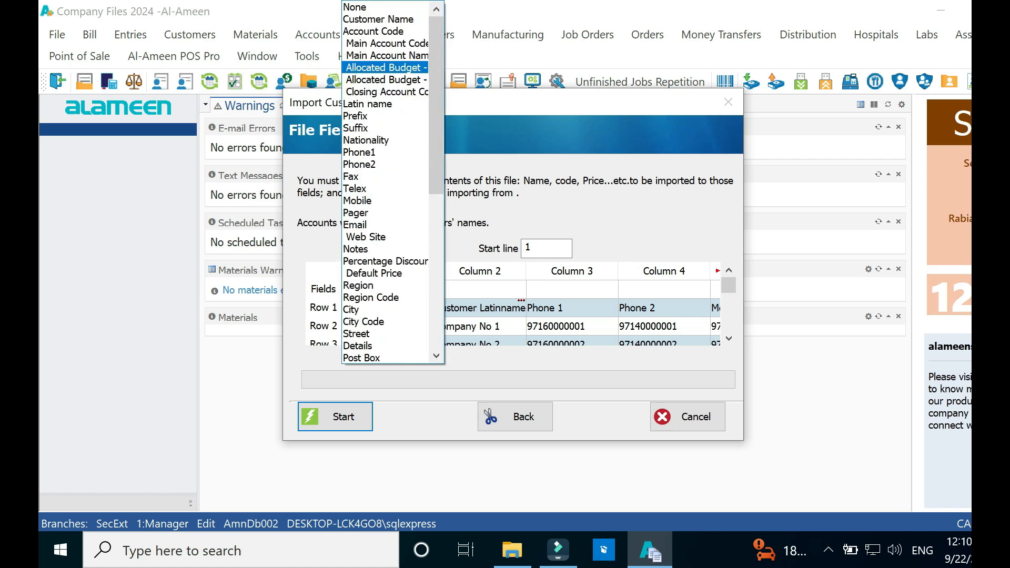
click(378, 19)
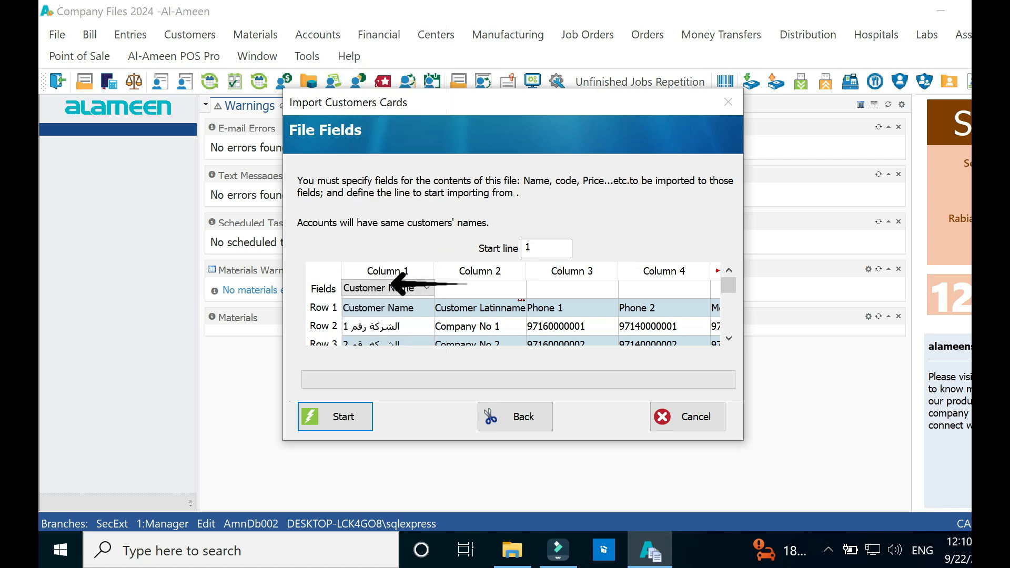
- Assign the Latin name field to column 2, which holds the customers' Latin names
key(Tab)
click(477, 288)
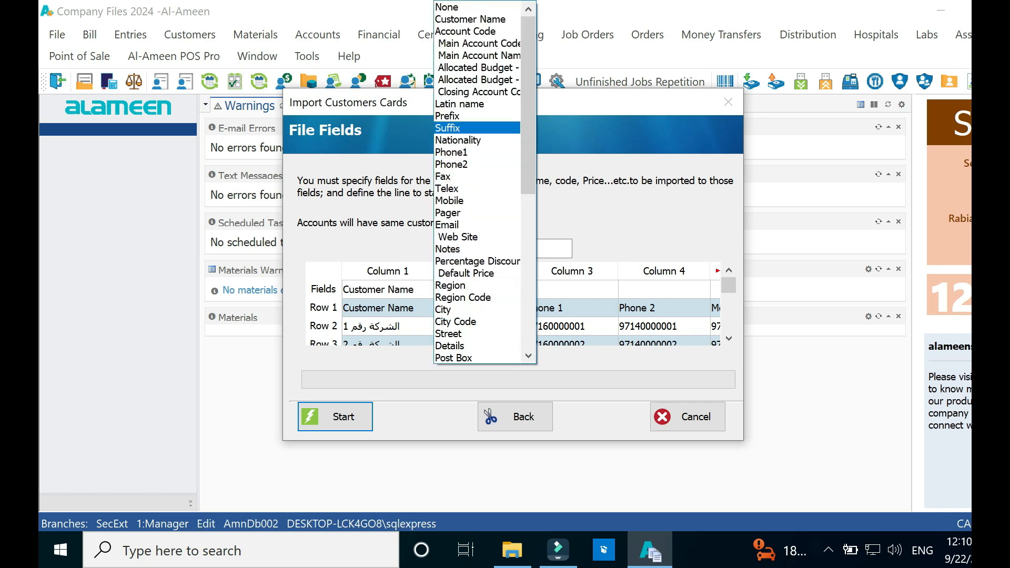
key(Down)
key(Down)
key(Down)
key(Return)
- Assign the Phone1 field to column 3 of the import file
click(571, 289)
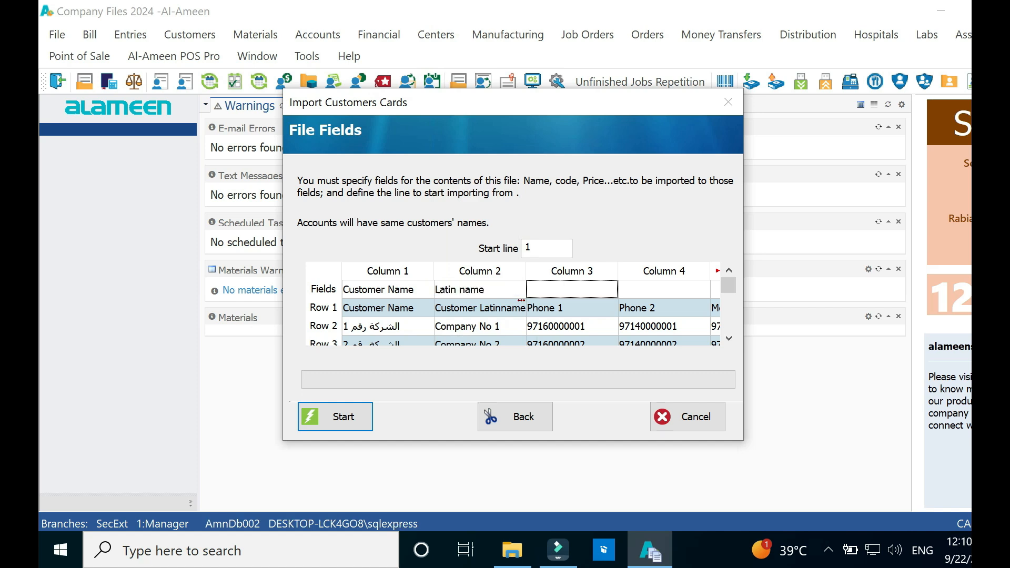
click(572, 286)
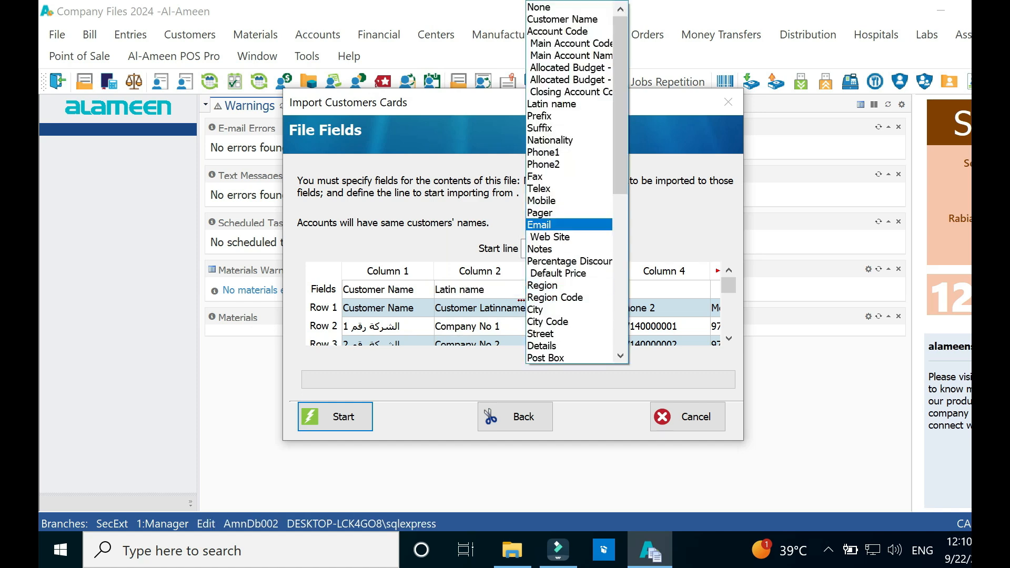
key(Down)
key(Down)
key(Up)
key(Up)
key(Up)
key(Up)
key(Up)
key(Up)
key(Up)
key(Up)
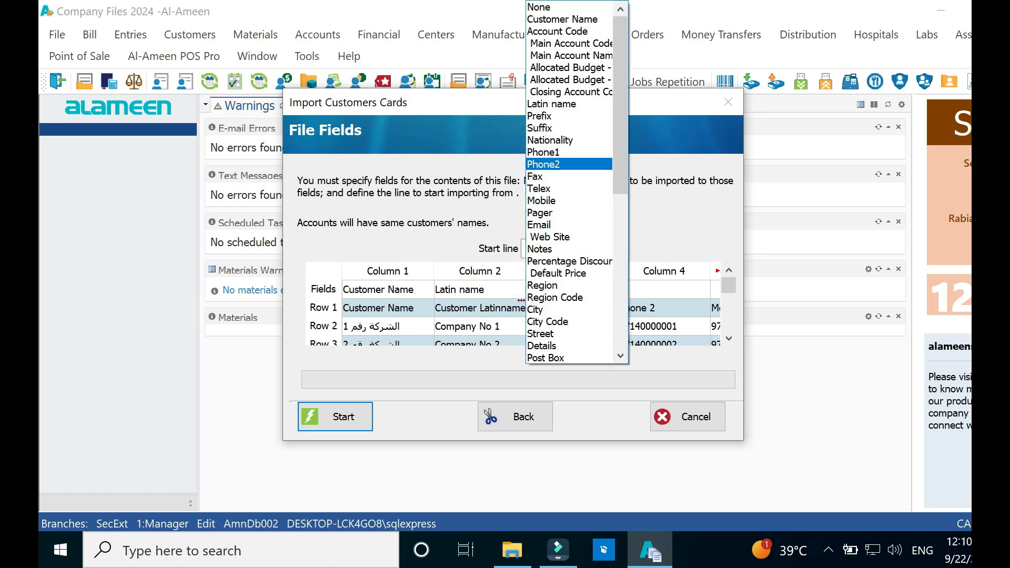
key(Return)
- Assign the Phone2 field to column 4 and the Mobile field to column 5
double_click(663, 294)
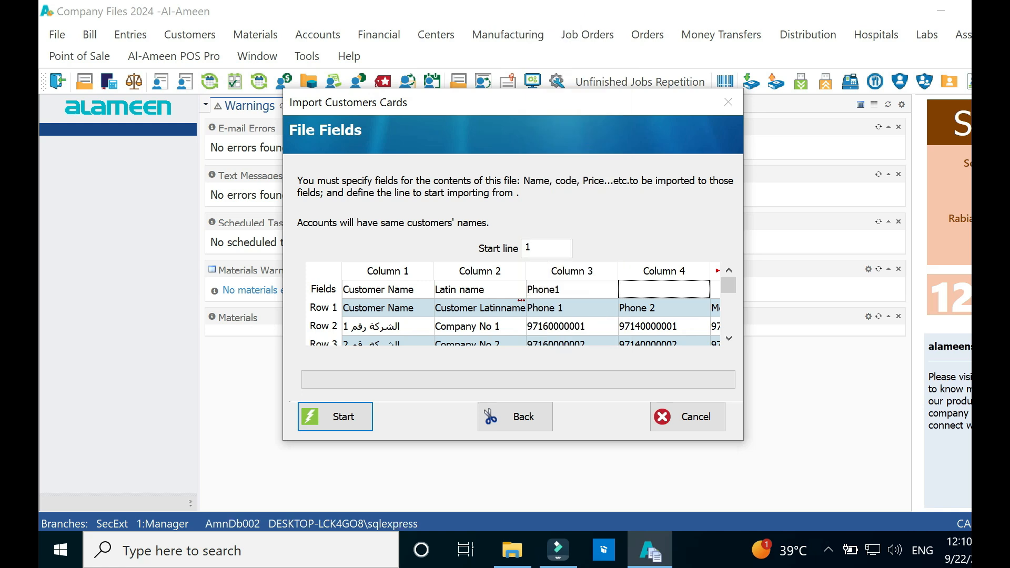
key(Return)
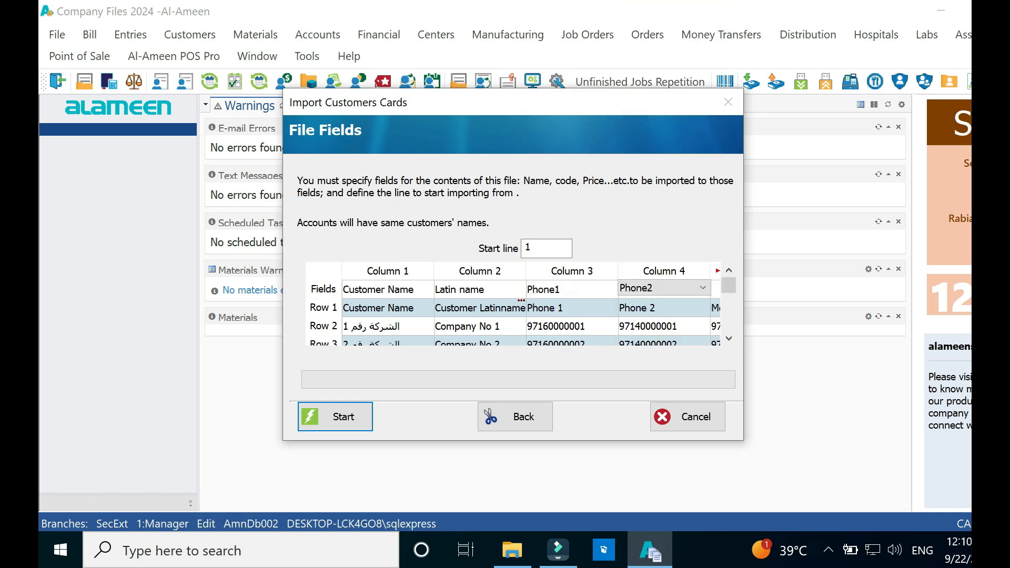
key(Right)
key(Right)
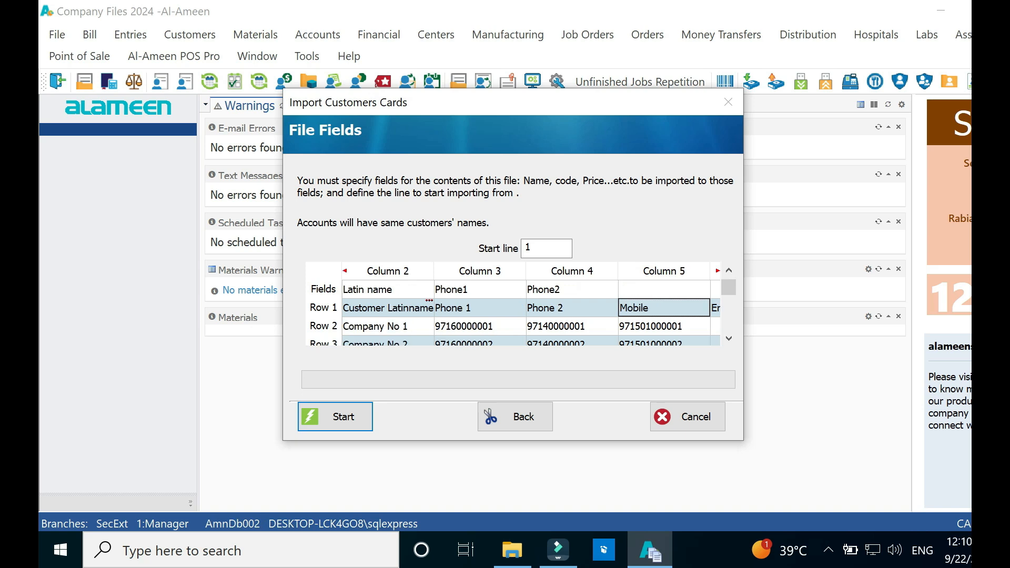
double_click(572, 294)
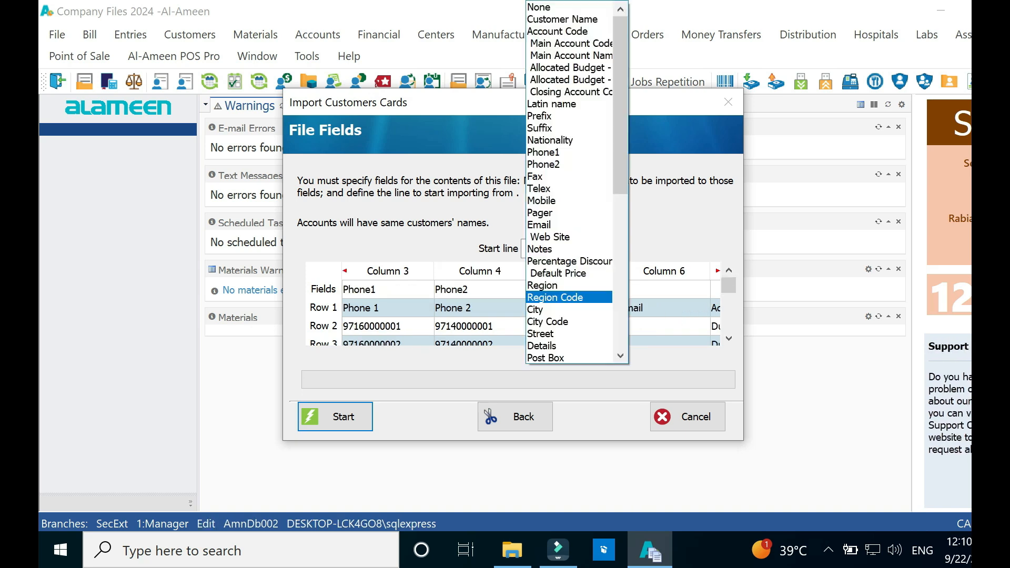
key(Return)
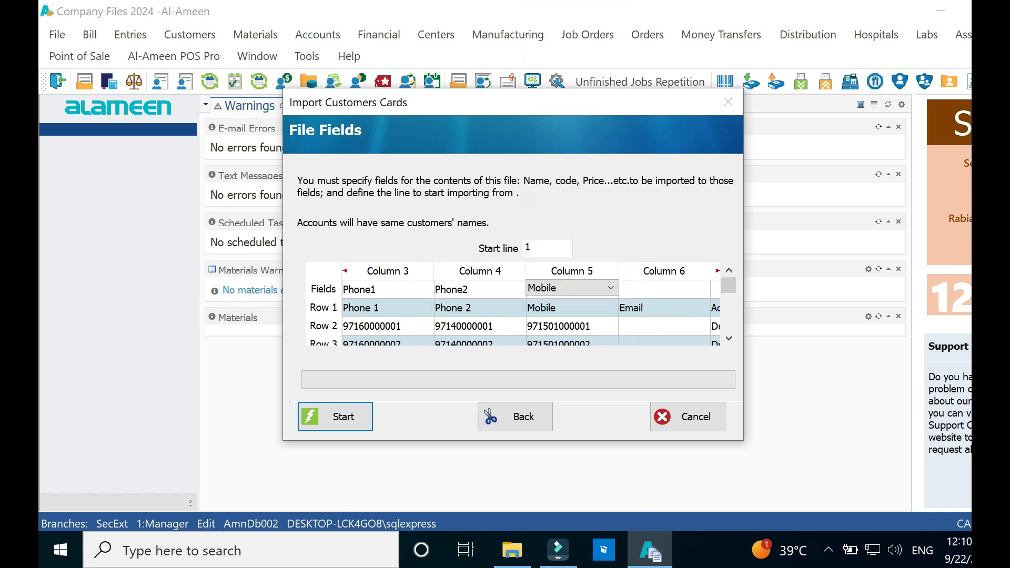
- Assign the Email field to column 6 of the import file
click(664, 287)
click(664, 287)
click(664, 287)
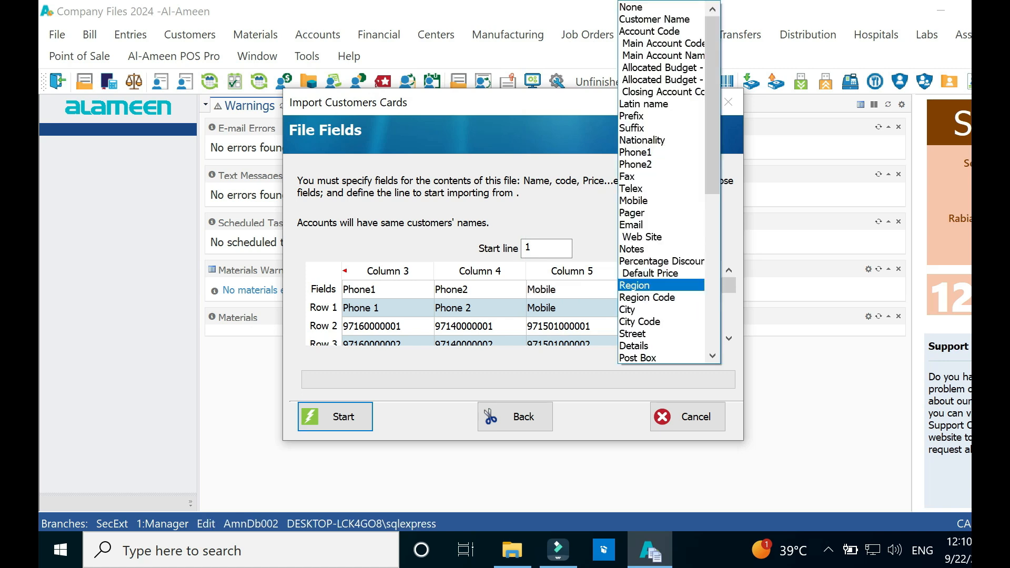
key(Down)
key(Down)
key(Down)
key(Up)
key(Up)
key(Up)
key(Return)
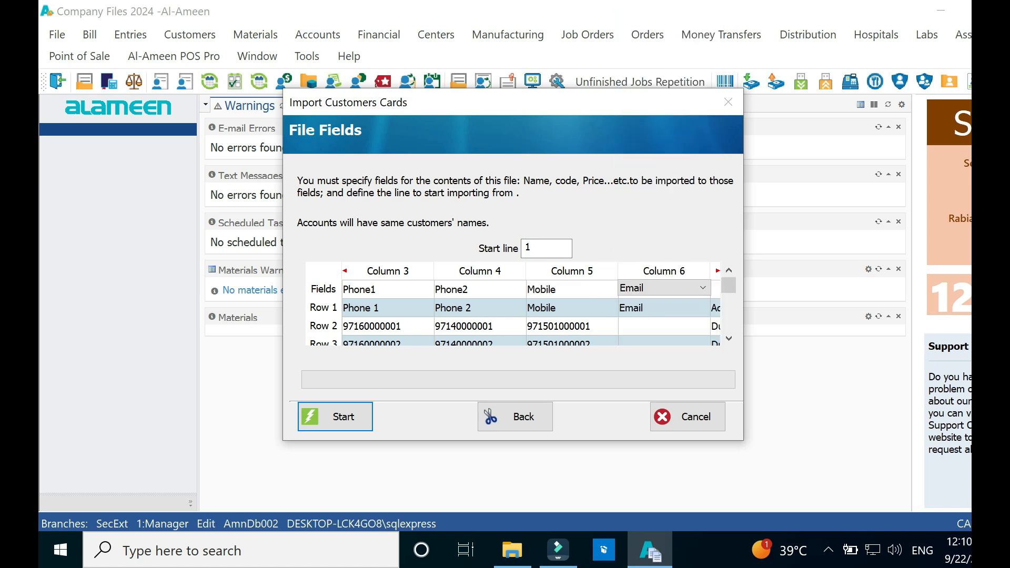
- Assign the Details field to column 7, which holds the customers' addresses
key(Return)
key(Right)
click(663, 287)
click(663, 287)
key(a)
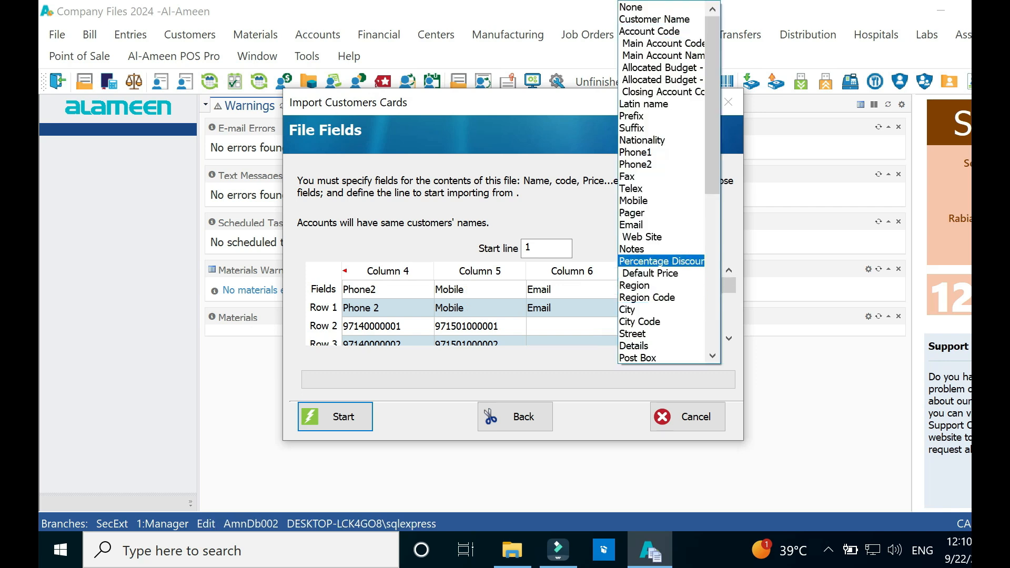
click(631, 346)
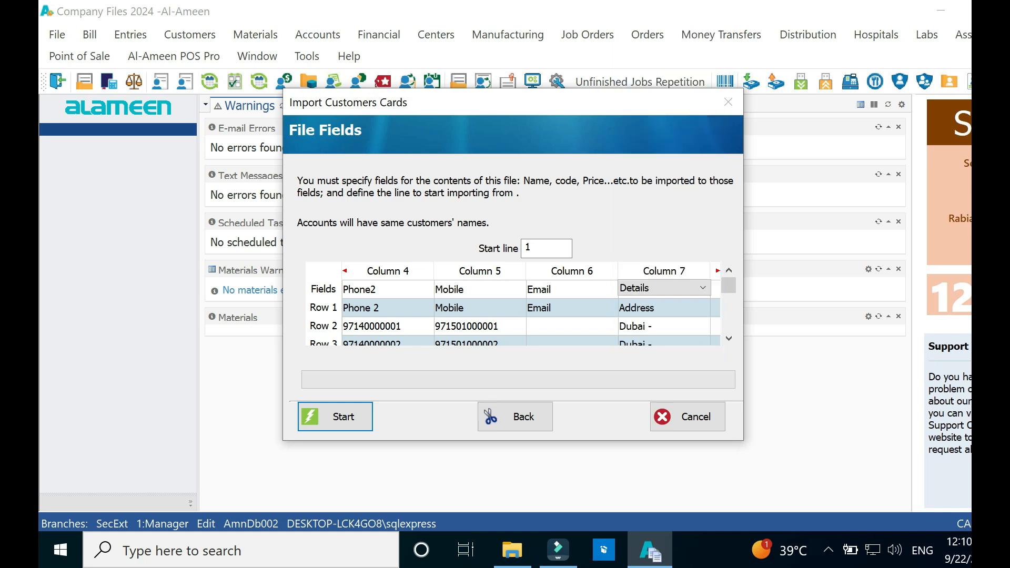
- Check the file for further columns beyond the Address column and return to column 1
click(652, 307)
key(Right)
key(Right)
key(Right)
key(Right)
key(Right)
key(Right)
key(Left)
key(Home)
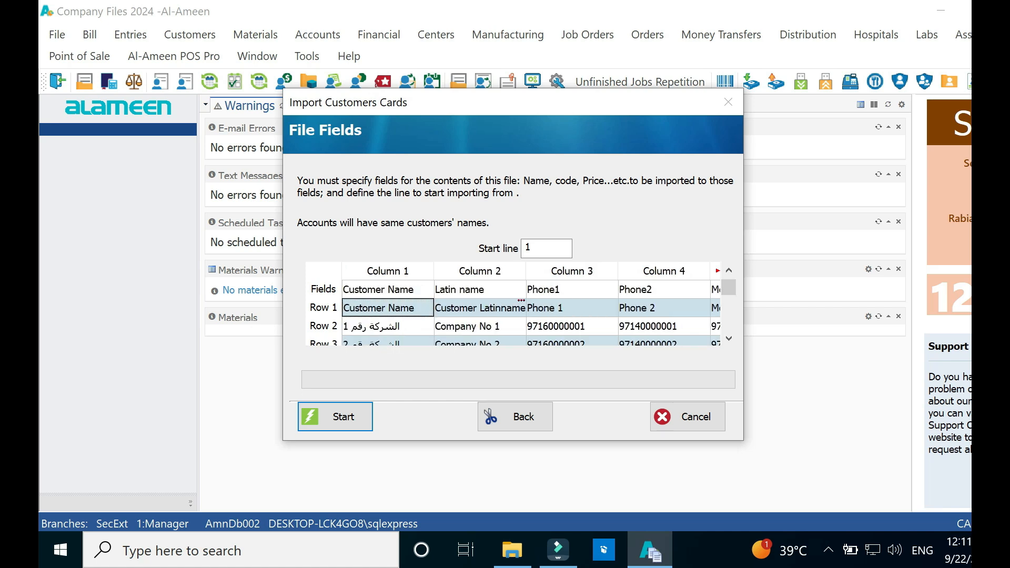
- Set the import start line to 2 to skip the header row
click(546, 248)
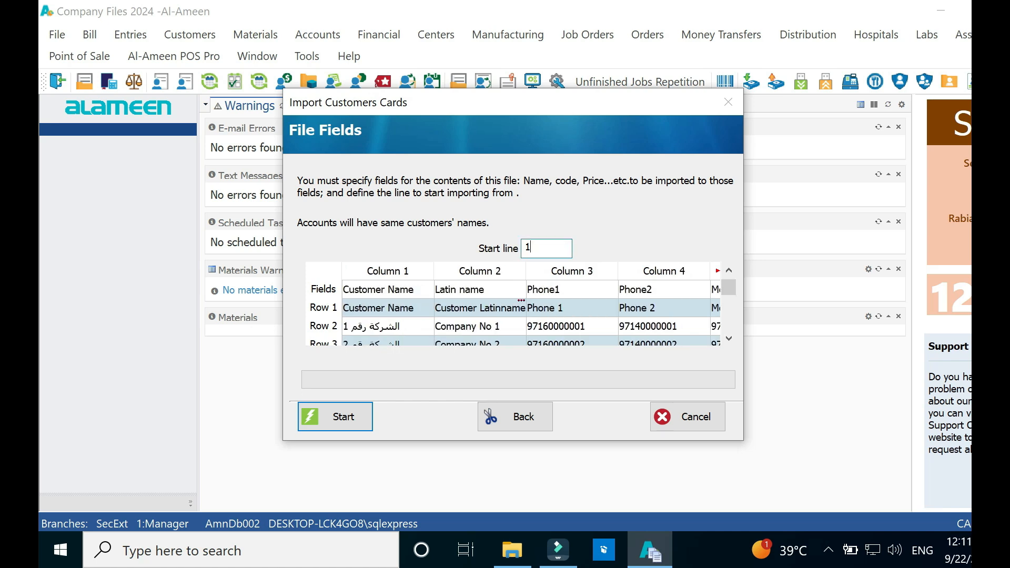
double_click(528, 247)
click(323, 307)
click(323, 308)
click(323, 308)
click(323, 308)
click(323, 308)
double_click(529, 247)
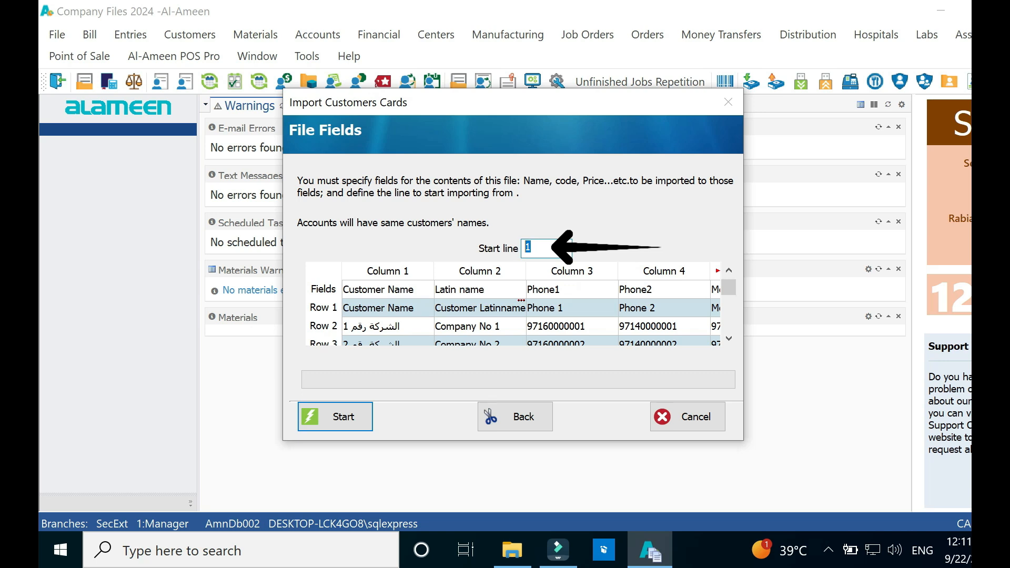
text(2)
- Review the field assigned to each file column, from Customer Name in column 1 through Details in column 7
click(388, 289)
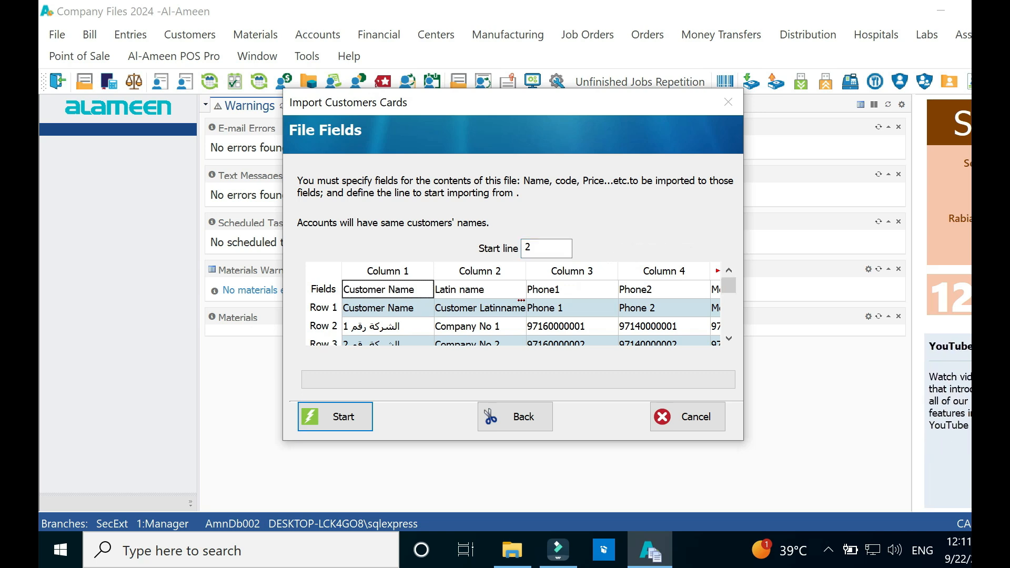
click(480, 289)
key(Right)
key(Right)
key(Right)
key(Right)
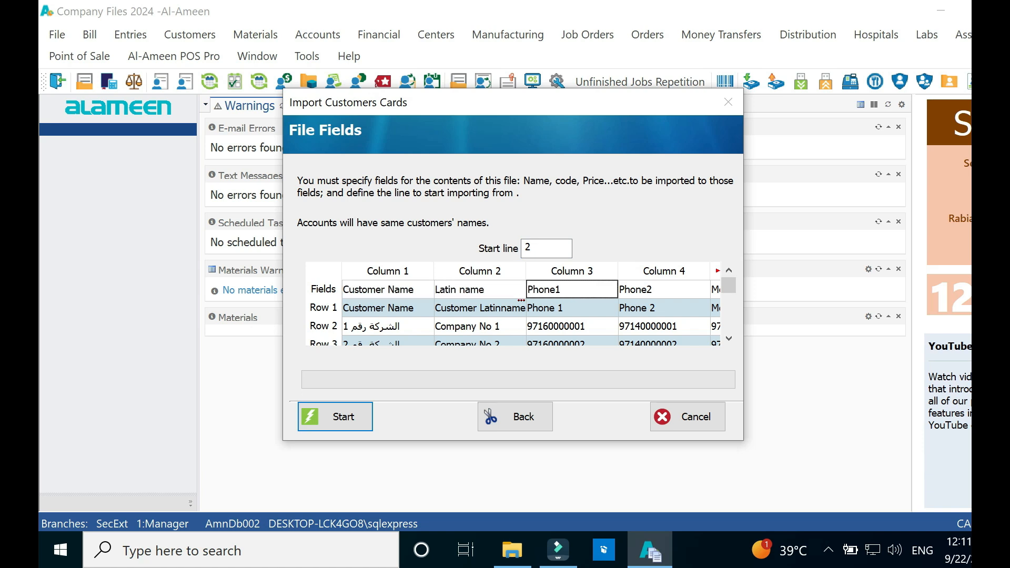
key(Right)
key(Right)
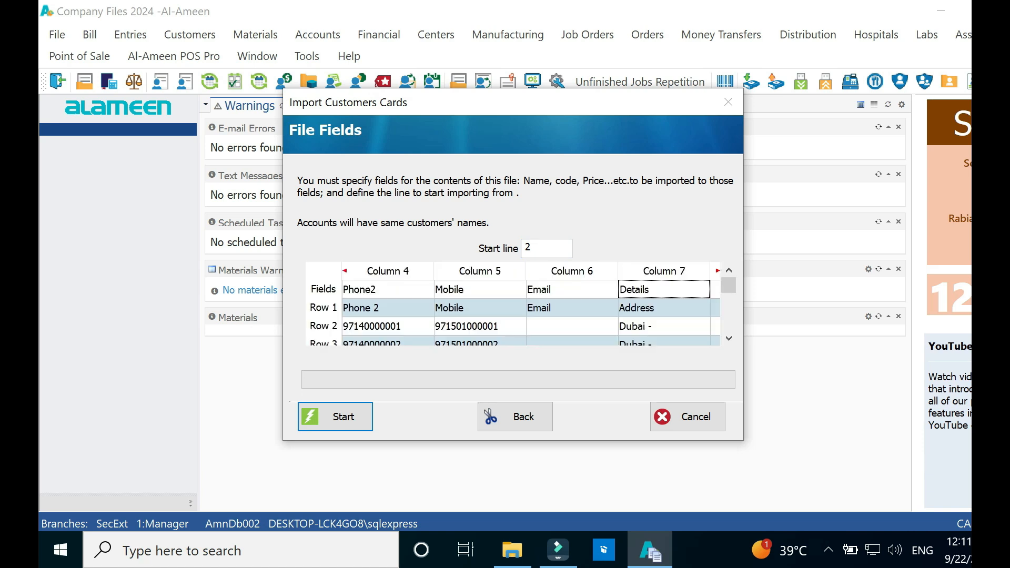
key(Left)
key(Left)
key(Left)
key(Left)
key(Left)
key(Left)
key(Left)
- Start importing the customers' cards, confirm the import, and dismiss the completion message
key(Return)
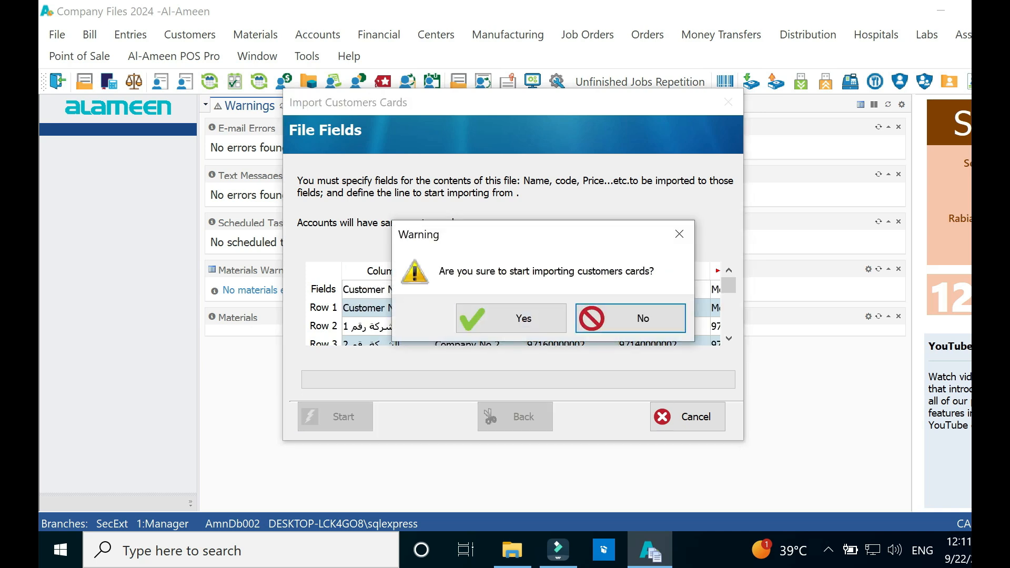
key(Left)
key(Return)
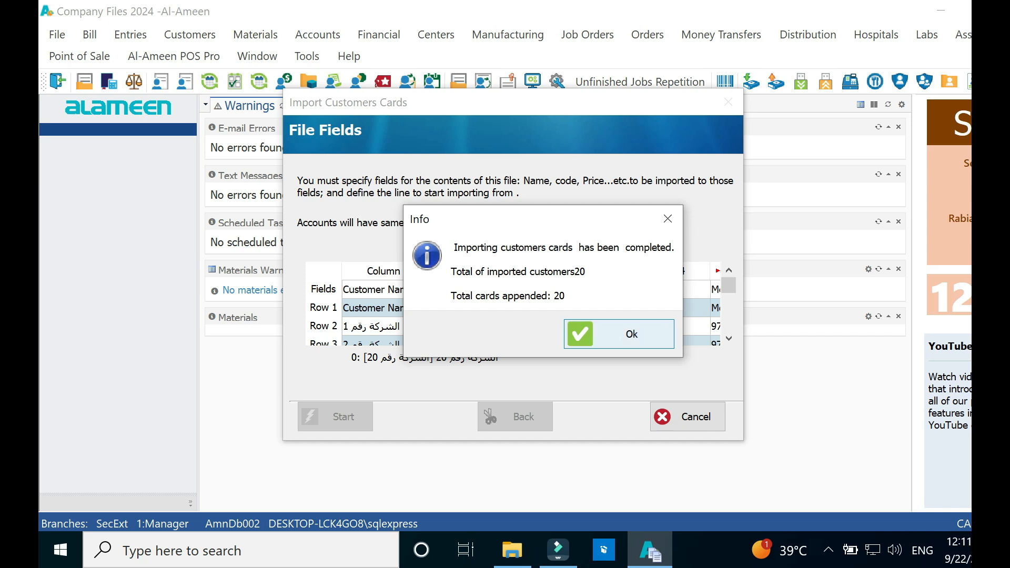
click(619, 335)
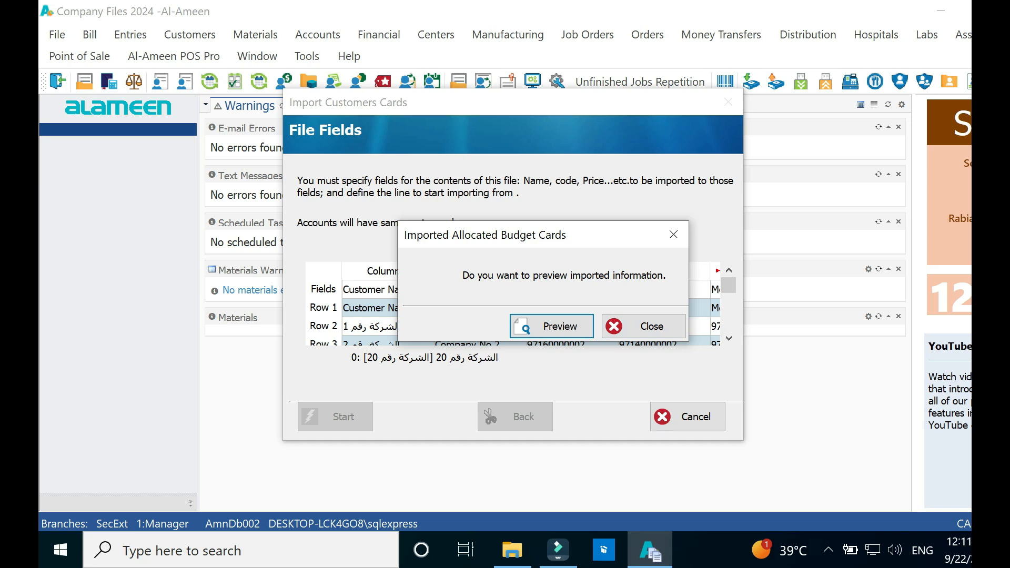
- Preview the imported cards' names and operations, and close the preview and its prompt
click(552, 326)
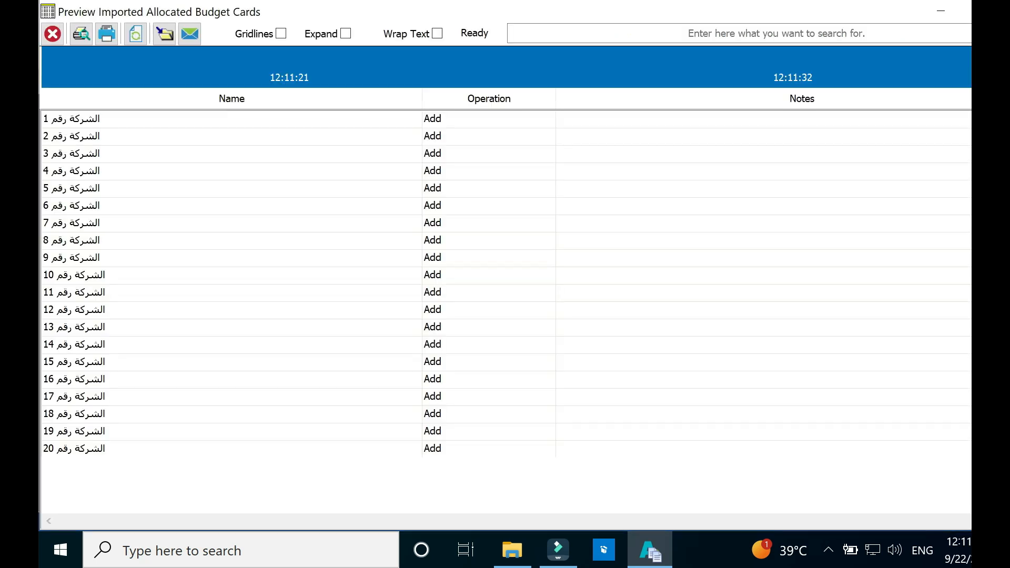
key(Escape)
click(644, 326)
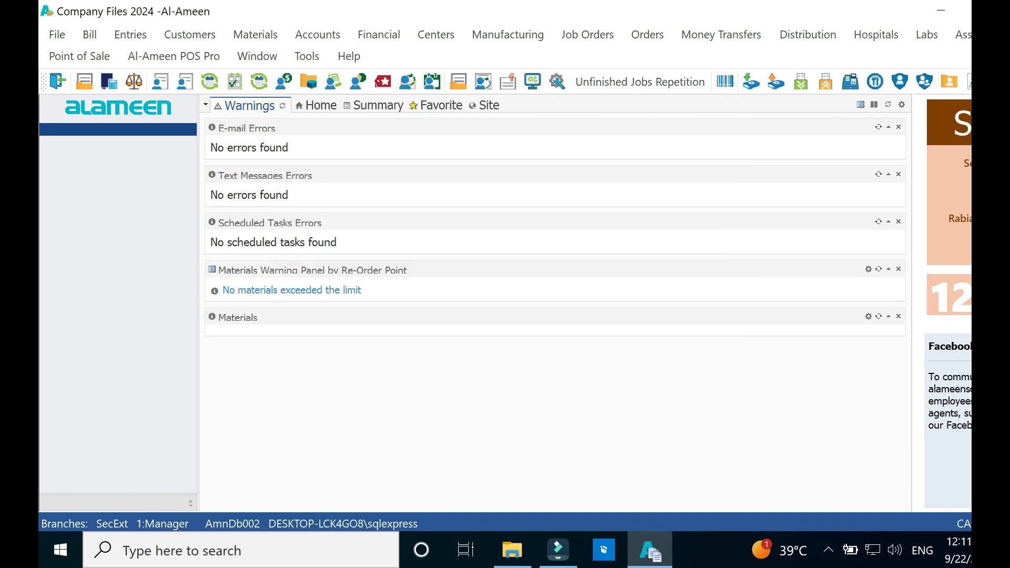
- Open the Customers Chart and expand 12 Current Assets and 121 Clients to examine the imported customers
click(190, 35)
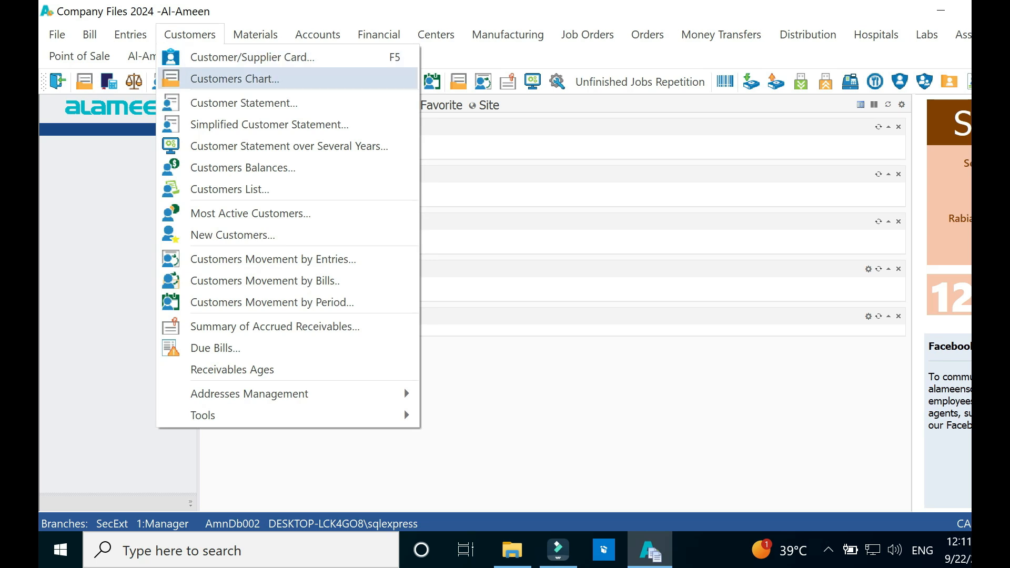
key(Return)
click(364, 133)
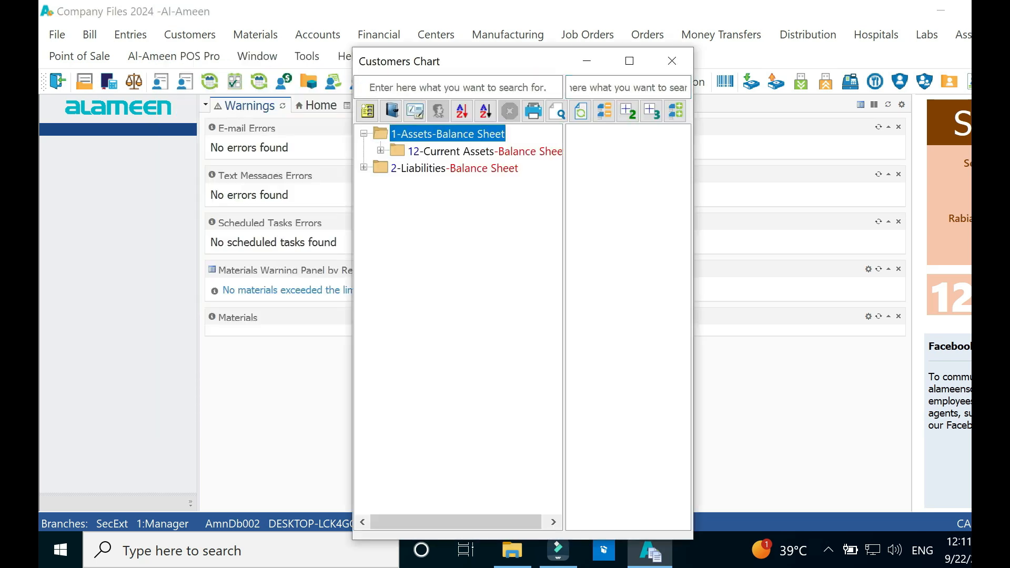
click(380, 150)
click(397, 167)
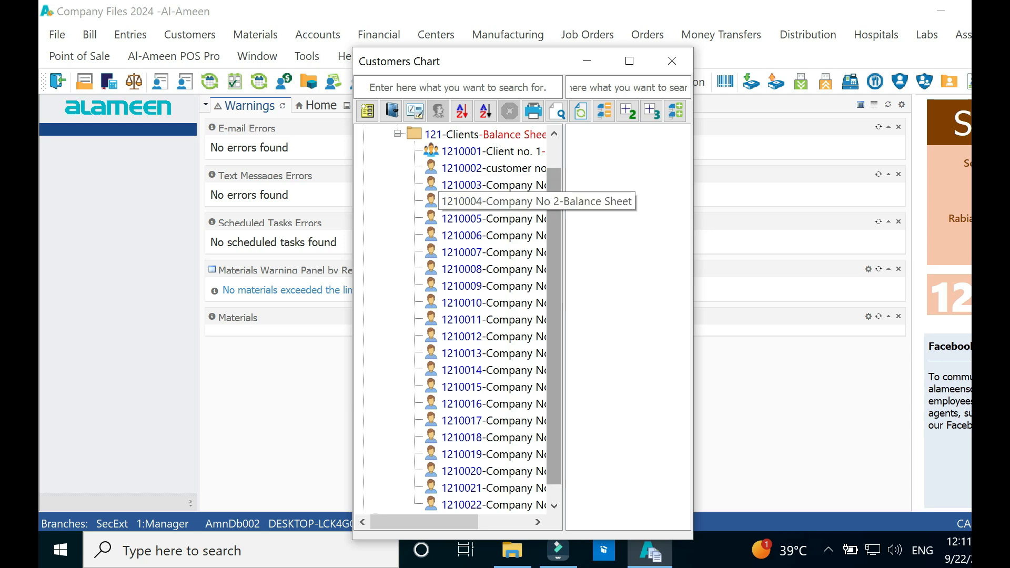
- Widen the customer tree to read the full names under 121 Clients, and close the Customers Chart
drag(564, 210, 636, 211)
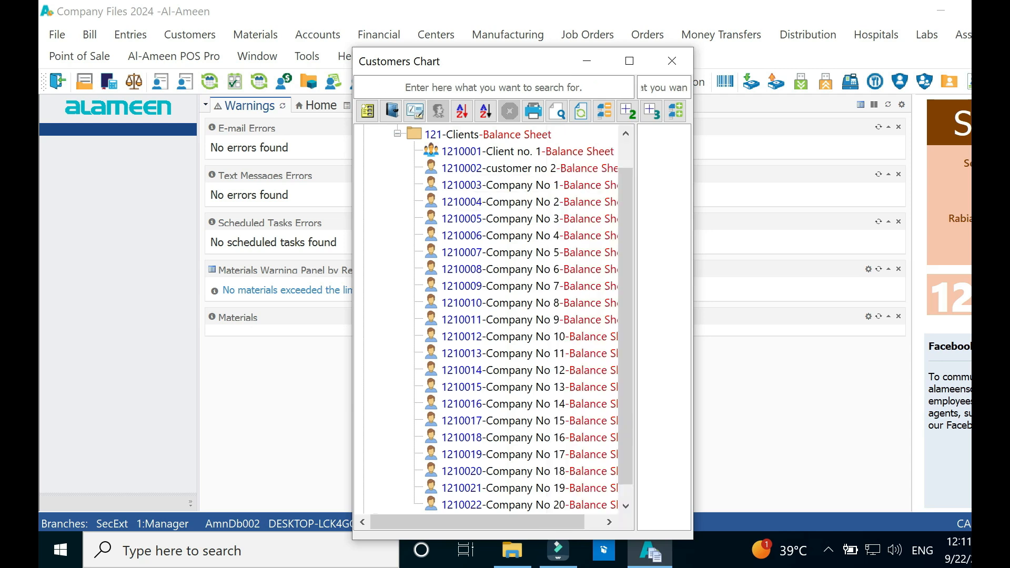
click(576, 202)
scroll(576, 202, down, 1)
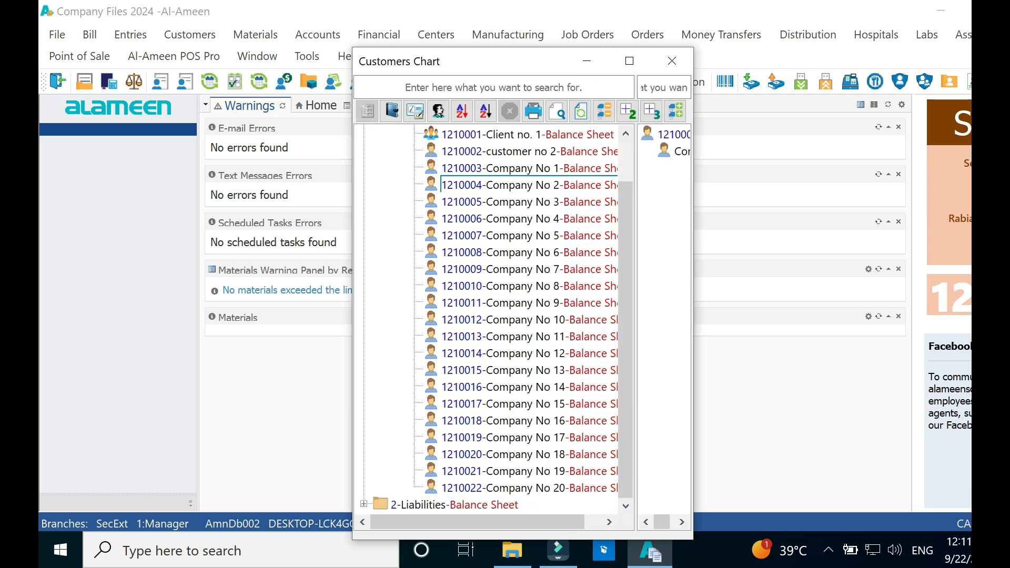
click(671, 61)
- Open the Chart of Accounts and expand 12 Current Assets and 121 Clients to examine the customer accounts
click(318, 34)
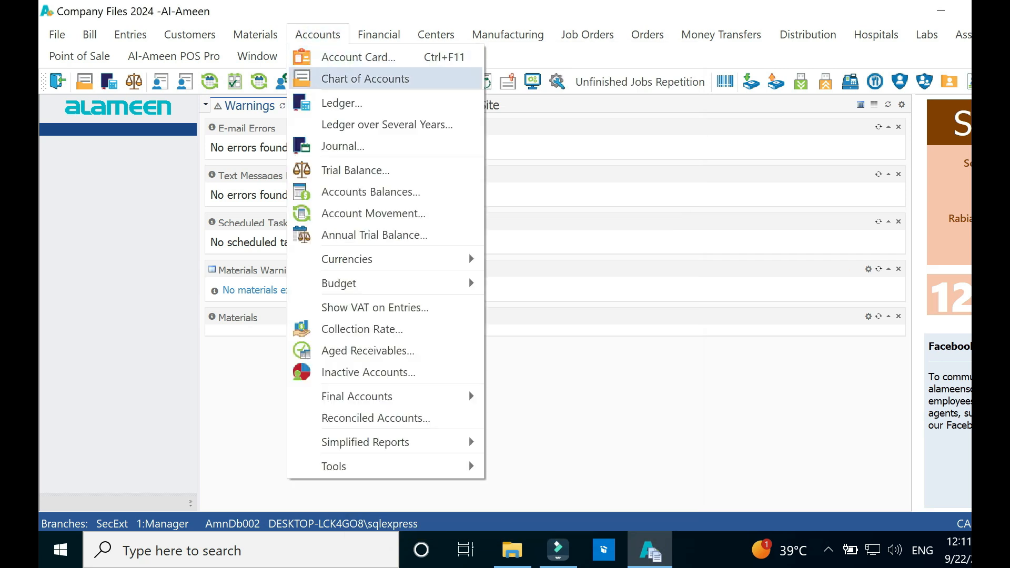
click(365, 78)
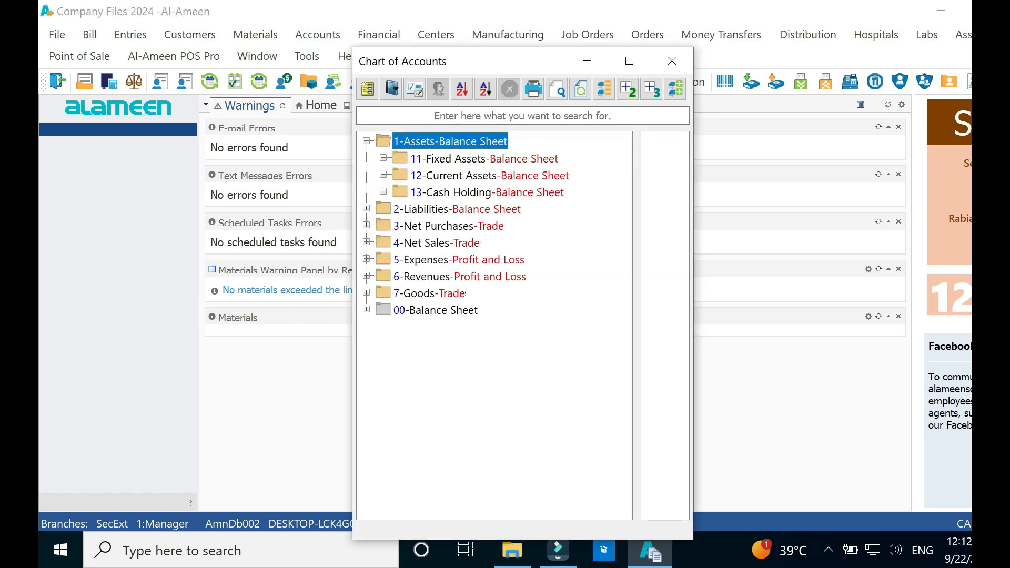
click(383, 175)
click(399, 208)
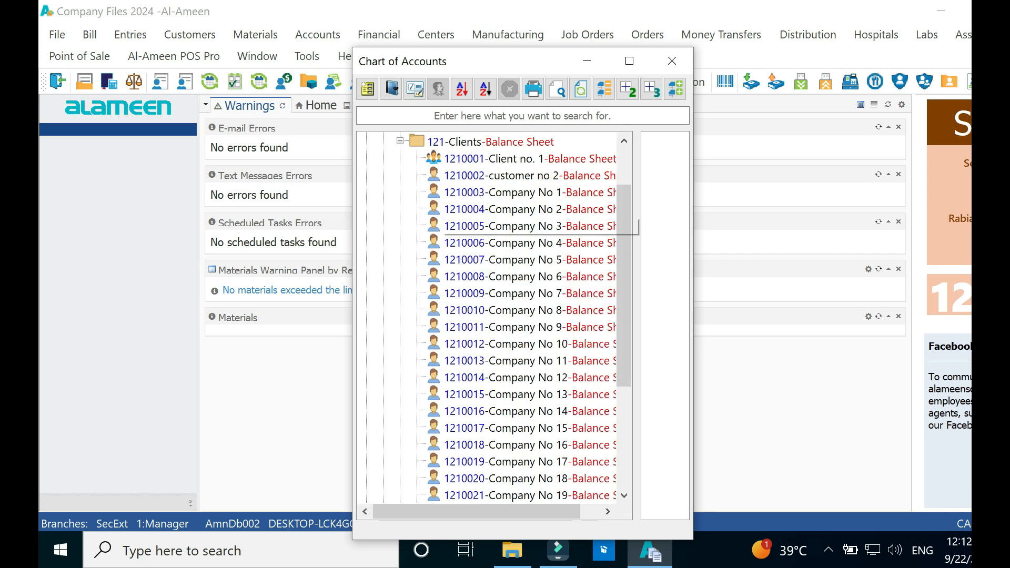
scroll(473, 226, down, 4)
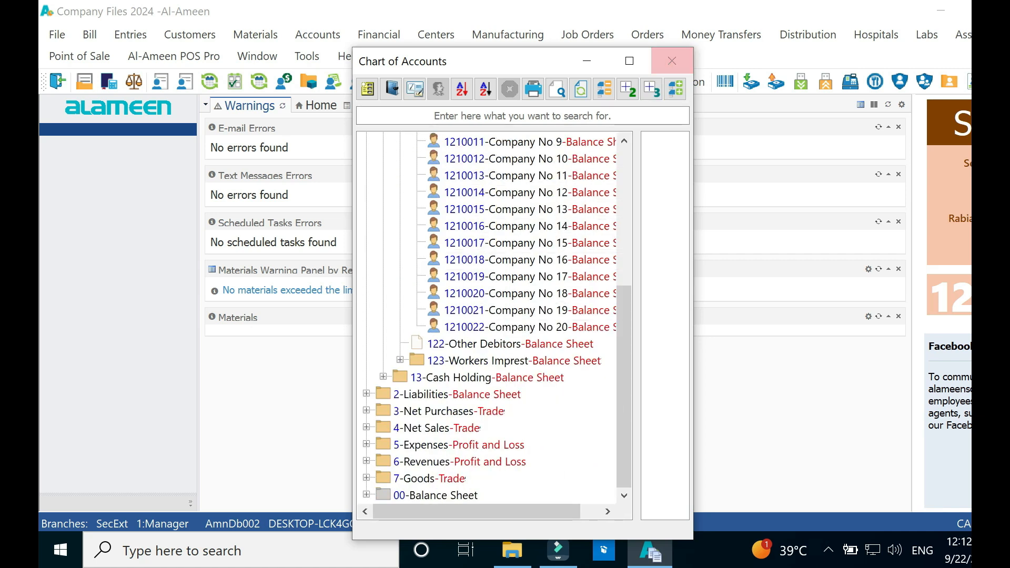
- Open the customer card of account 1210022 Company No 20 and check its address details
click(452, 327)
right_click(453, 327)
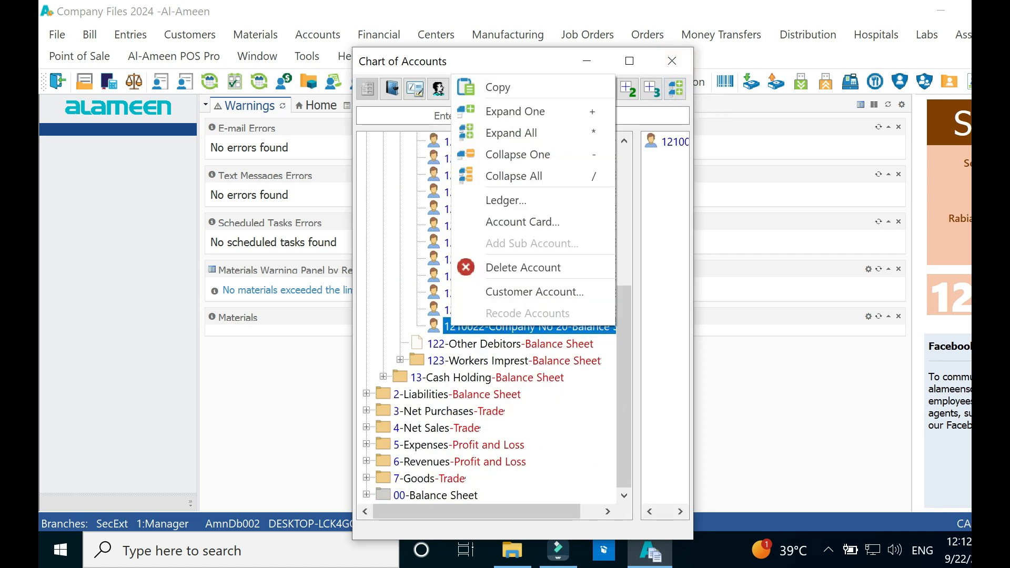
click(534, 291)
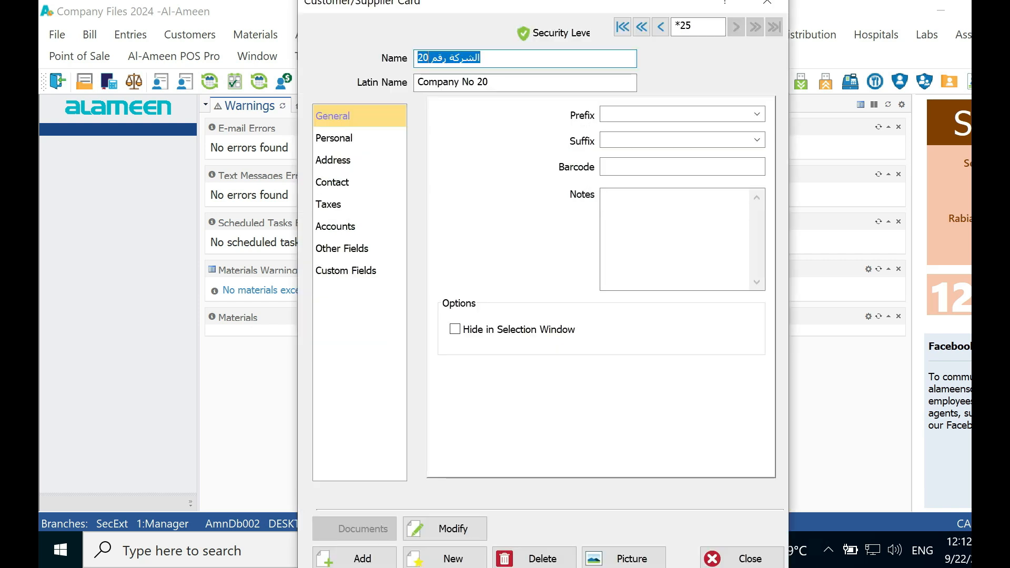
click(342, 160)
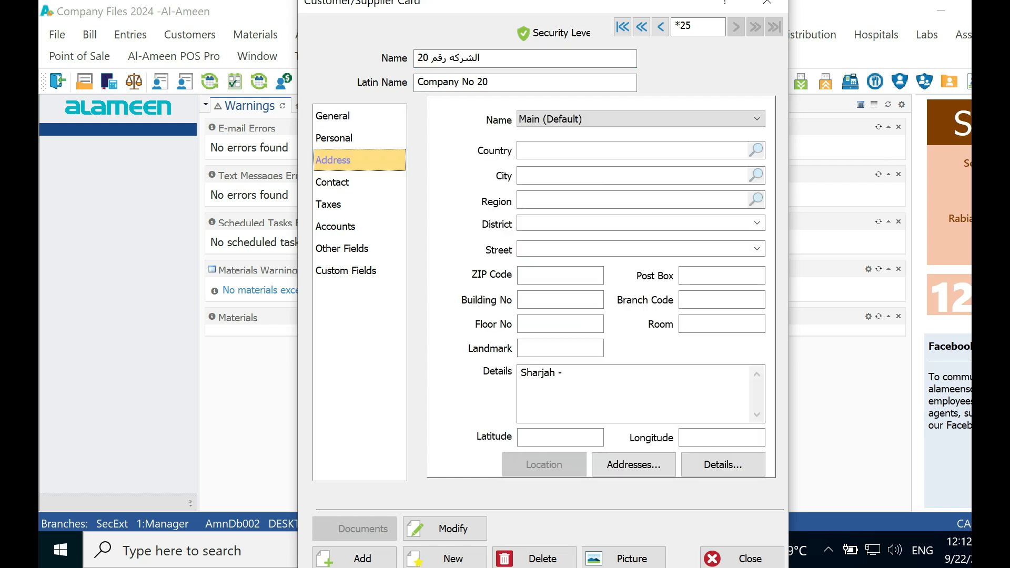
click(621, 389)
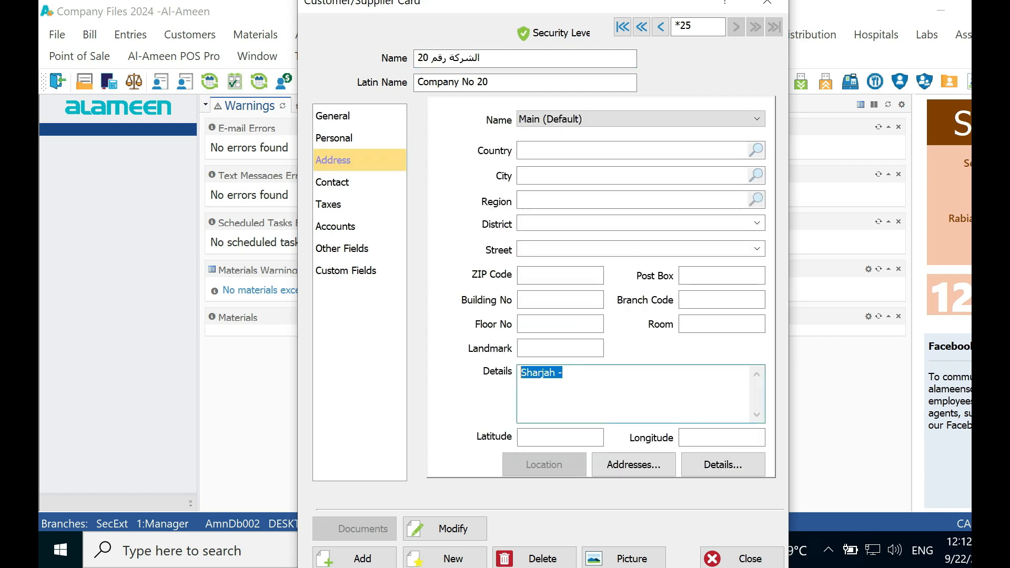
- Check the Phone1, Phone2 and Mobile contact fields of the customer card, and close the card and the Chart of Accounts
click(332, 182)
click(645, 115)
click(646, 141)
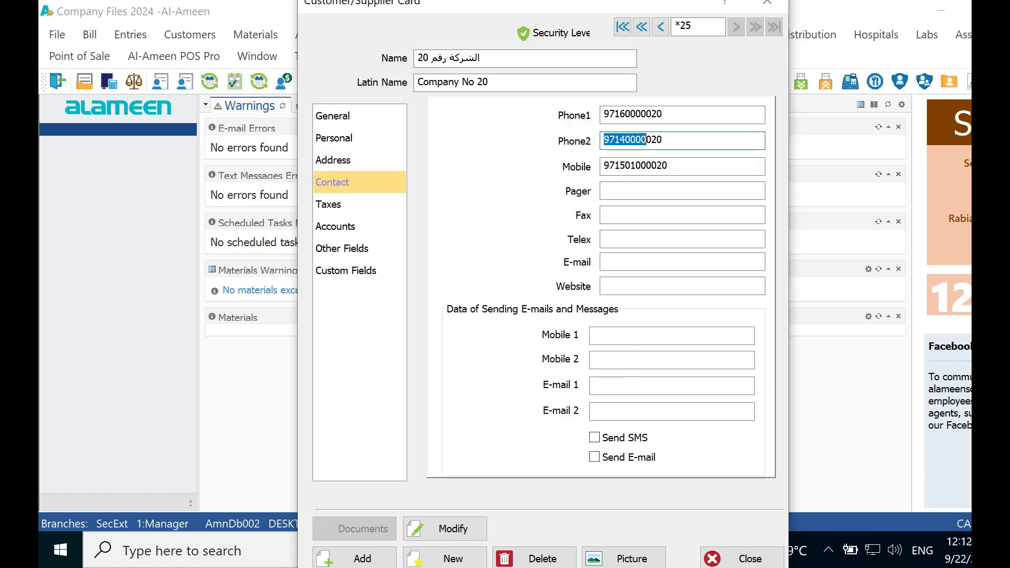
click(636, 167)
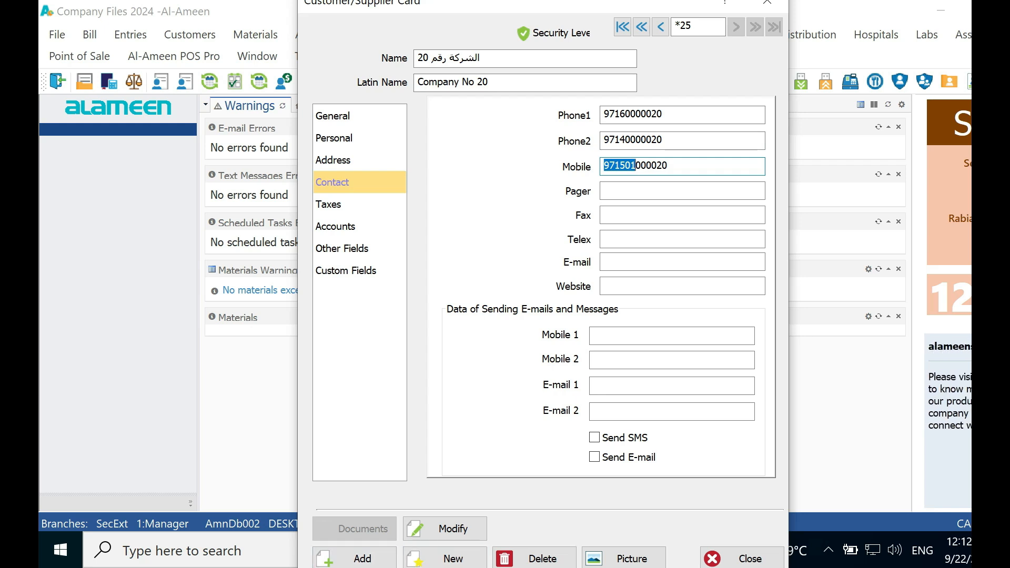
click(768, 6)
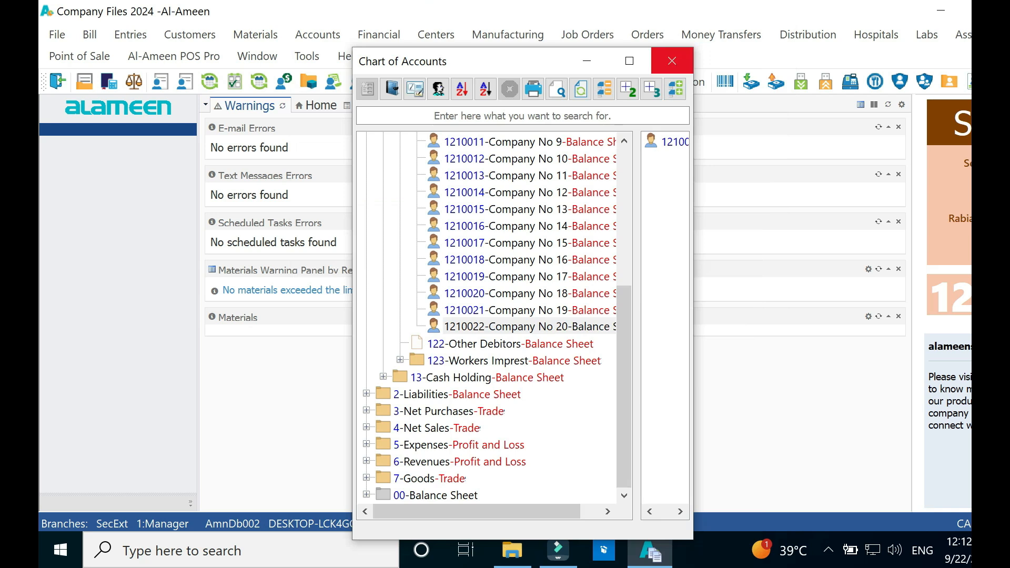
click(671, 60)
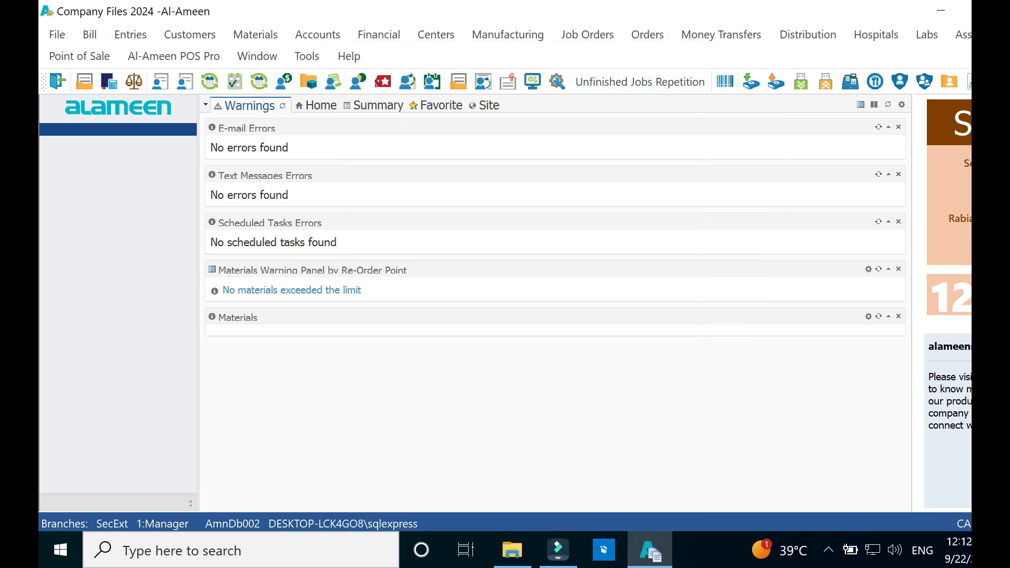